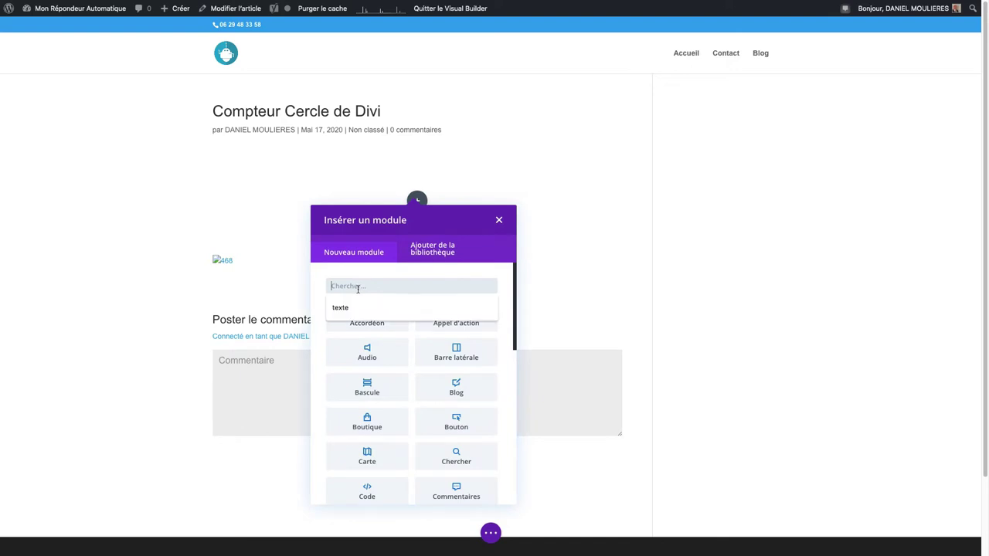
- Insert a text module and replace its placeholder body with "Compteur Cercle de Divi"
{"action": "type", "text": "texte"}
{"action": "left_click", "coordinate": [363, 326]}
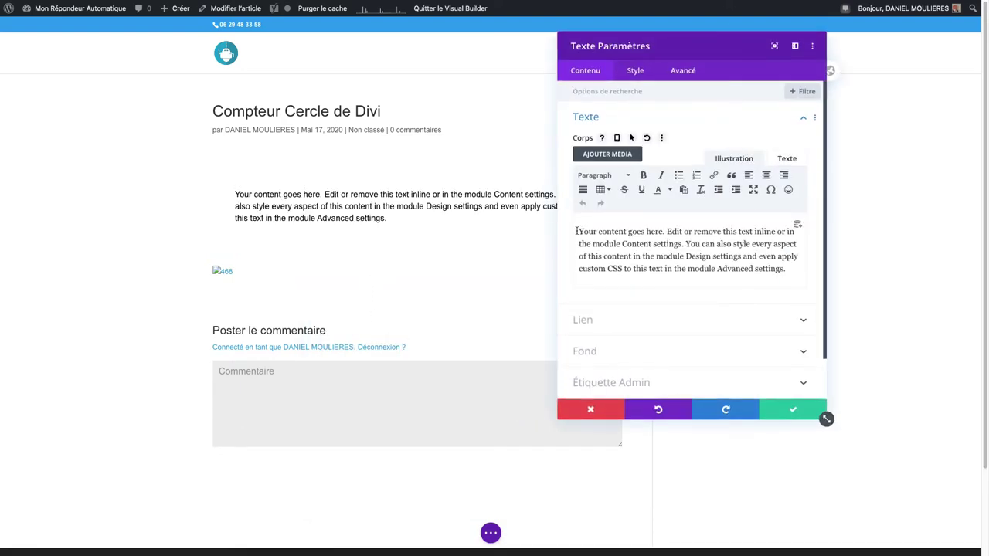
{"action": "left_click_drag", "start_coordinate": [577, 230], "coordinate": [804, 278]}
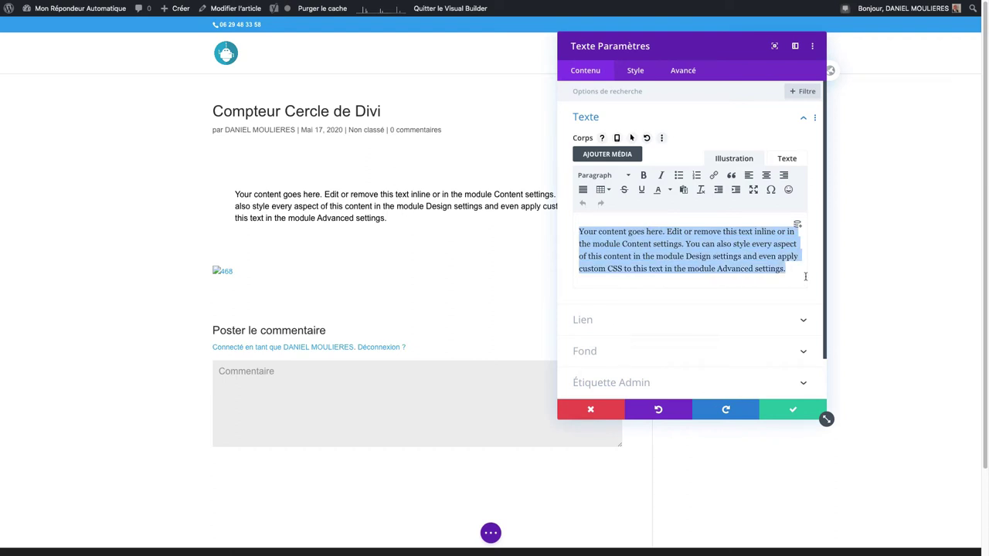
{"action": "type", "text": "Compteur Cercle de Divi"}
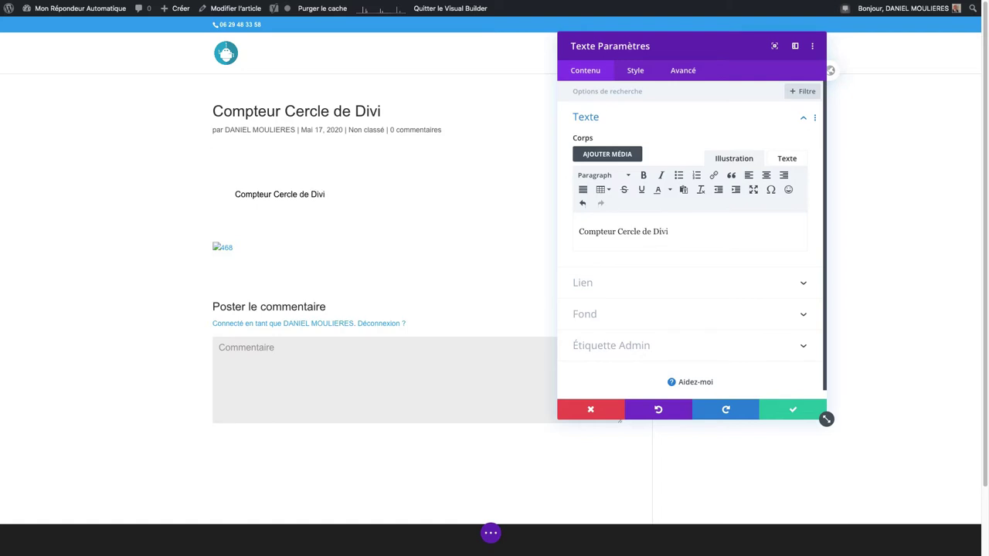
- Style the module's H2 heading in black, centred, with the Adamina font, and save the text module
{"action": "left_click", "coordinate": [639, 71]}
{"action": "left_click", "coordinate": [640, 149]}
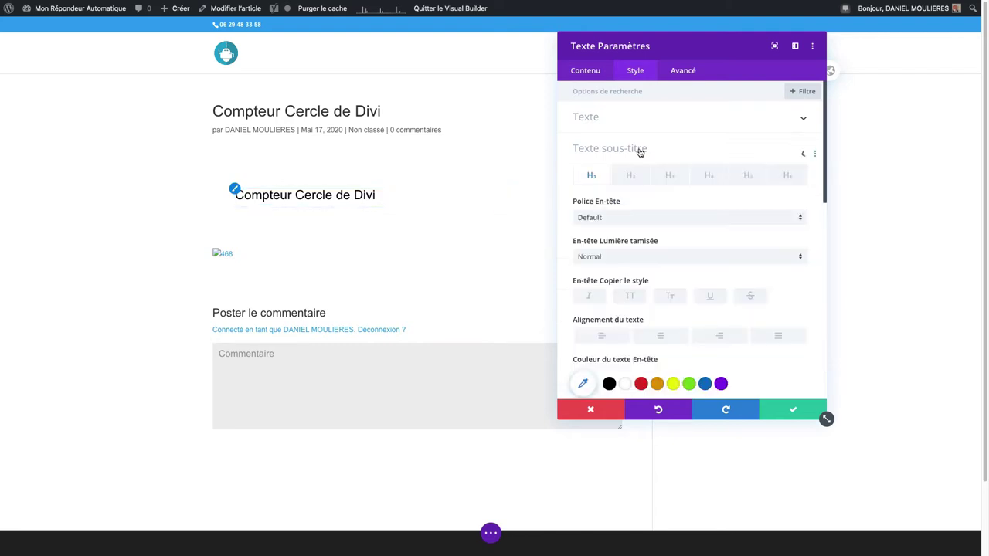
{"action": "left_click", "coordinate": [627, 127]}
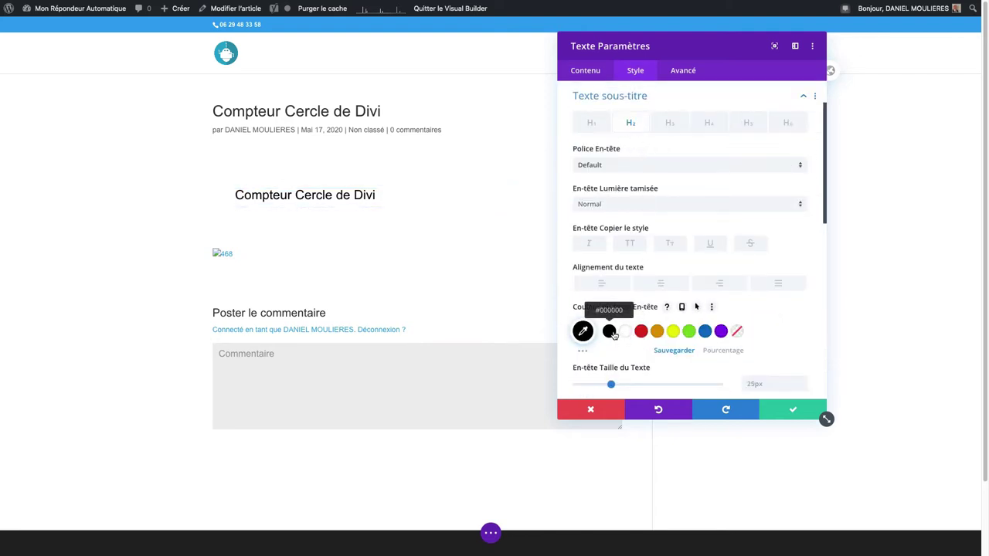
{"action": "left_click", "coordinate": [658, 284]}
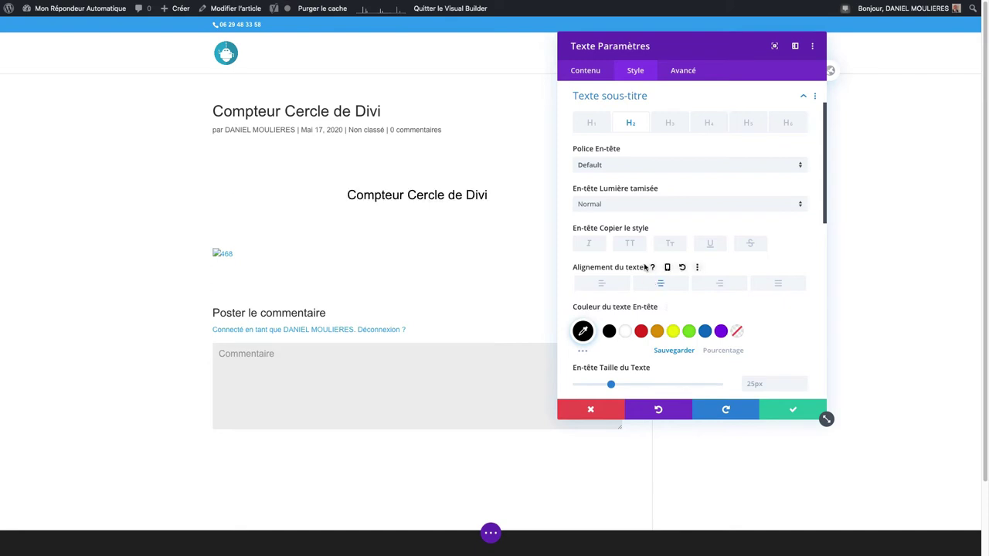
{"action": "left_click", "coordinate": [642, 167]}
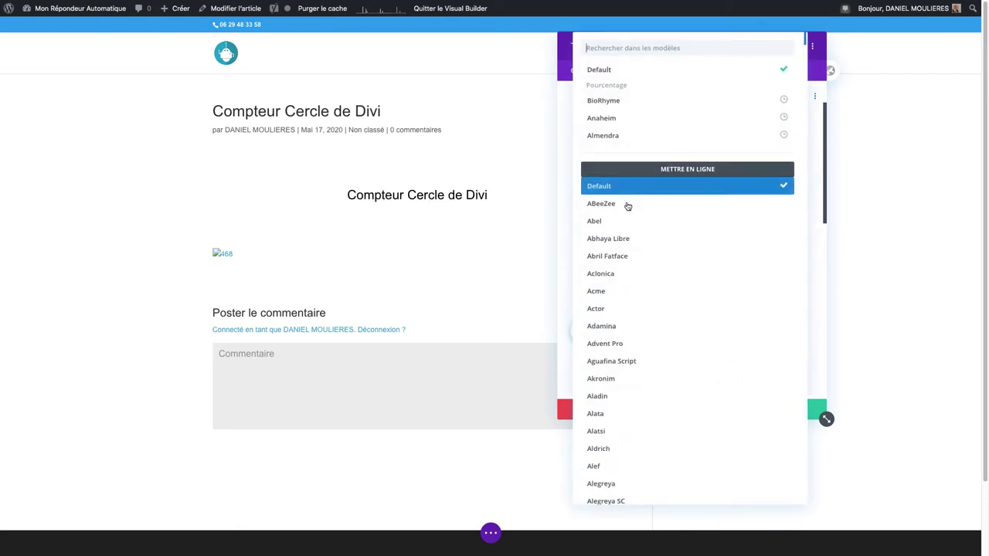
{"action": "left_click", "coordinate": [612, 328]}
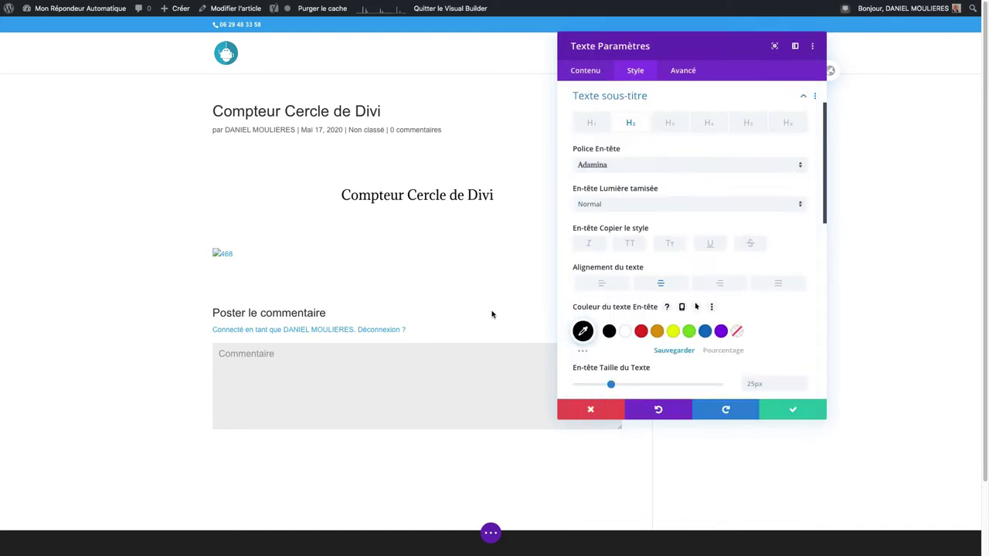
{"action": "left_click", "coordinate": [793, 410]}
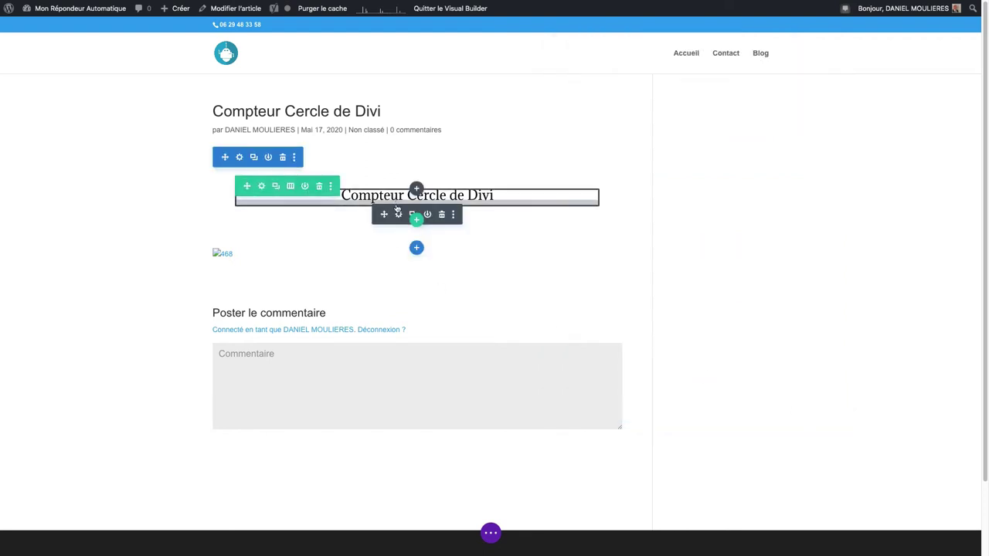
- Add a row of three equal columns below the heading and insert a Compteur cercle module in its first column
{"action": "left_click", "coordinate": [417, 222]}
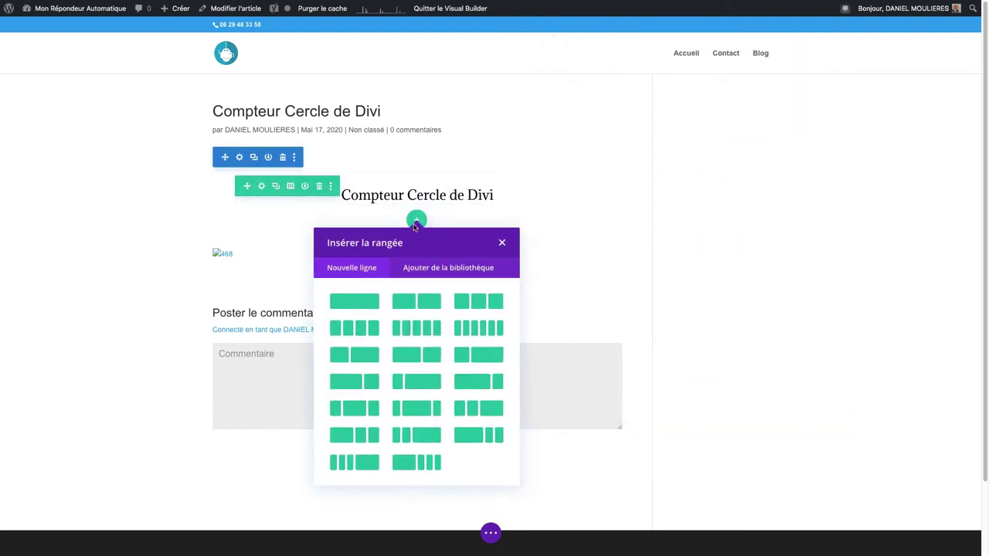
{"action": "left_click", "coordinate": [479, 304]}
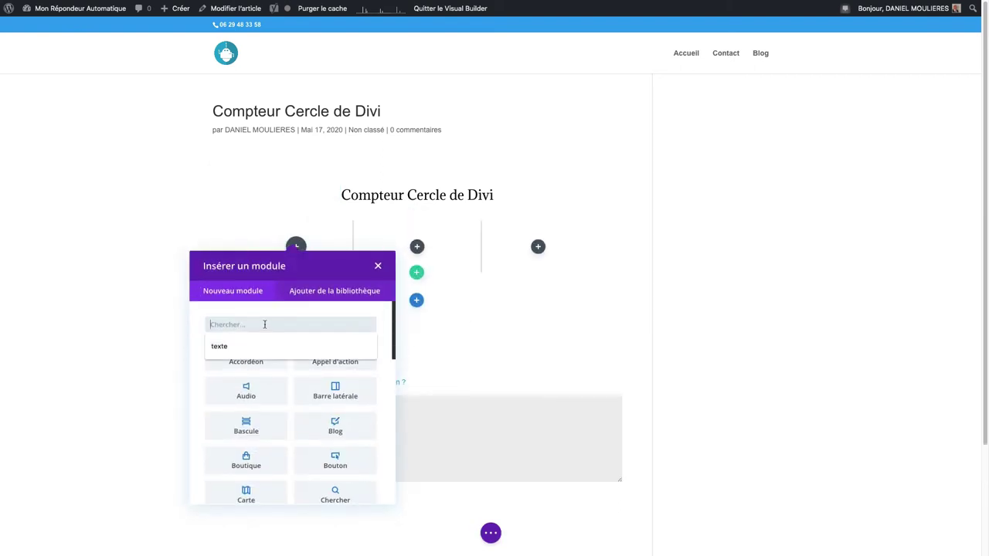
{"action": "type", "text": "compteur"}
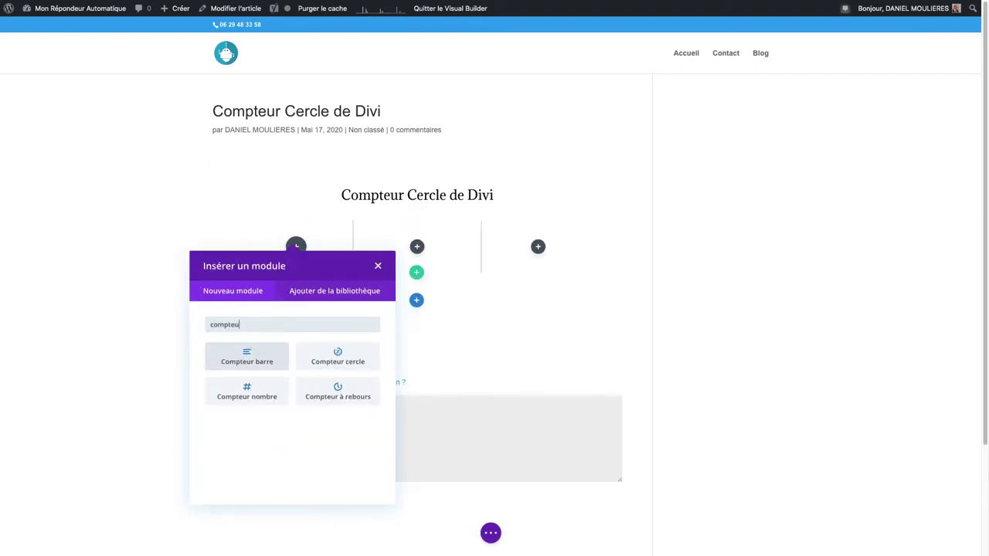
{"action": "left_click", "coordinate": [338, 355]}
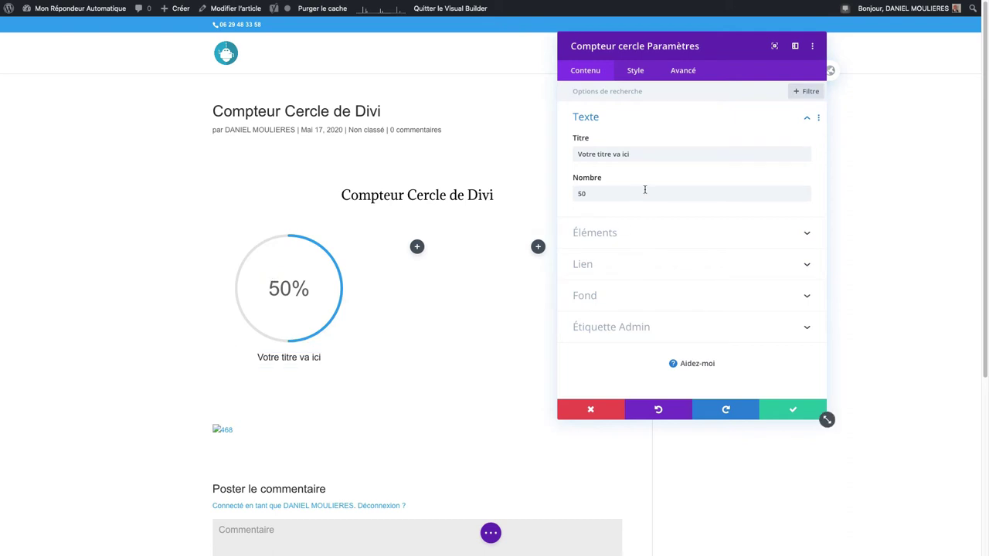
- Set the circle counter's title to "Content management" and its number to 90, with the percentage sign disabled
{"action": "left_click_drag", "start_coordinate": [641, 153], "coordinate": [563, 157]}
{"action": "type", "text": "Content"}
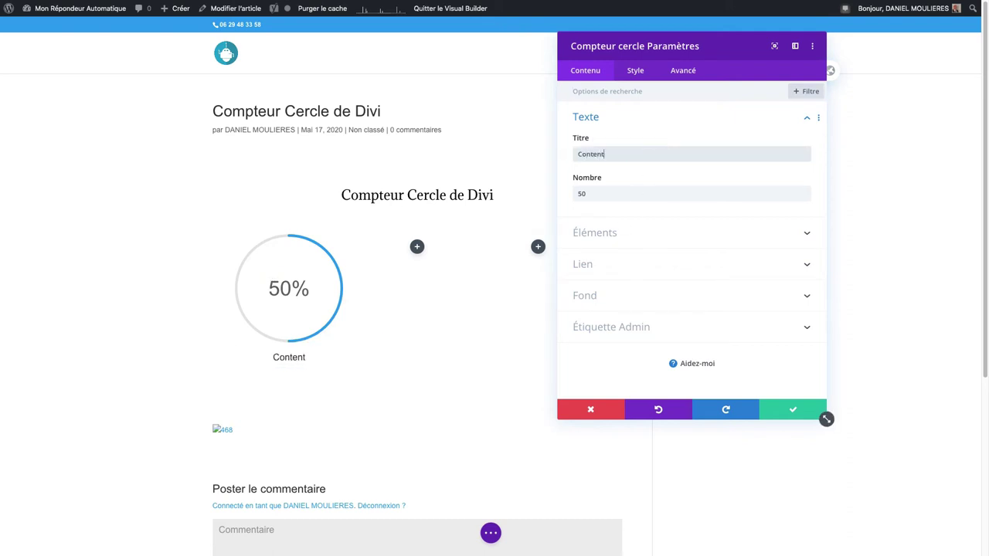
{"action": "type", "text": " management"}
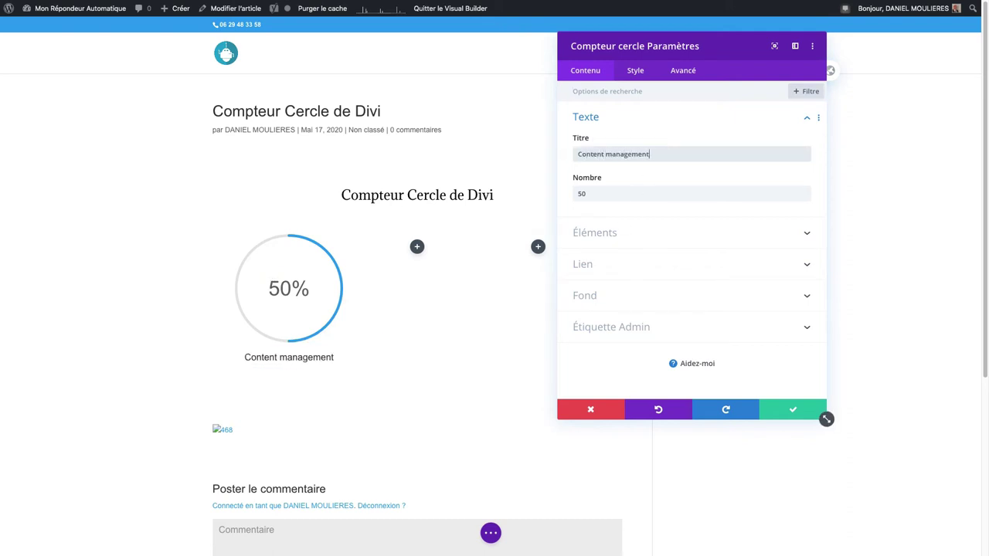
{"action": "left_click_drag", "start_coordinate": [595, 194], "coordinate": [580, 194]}
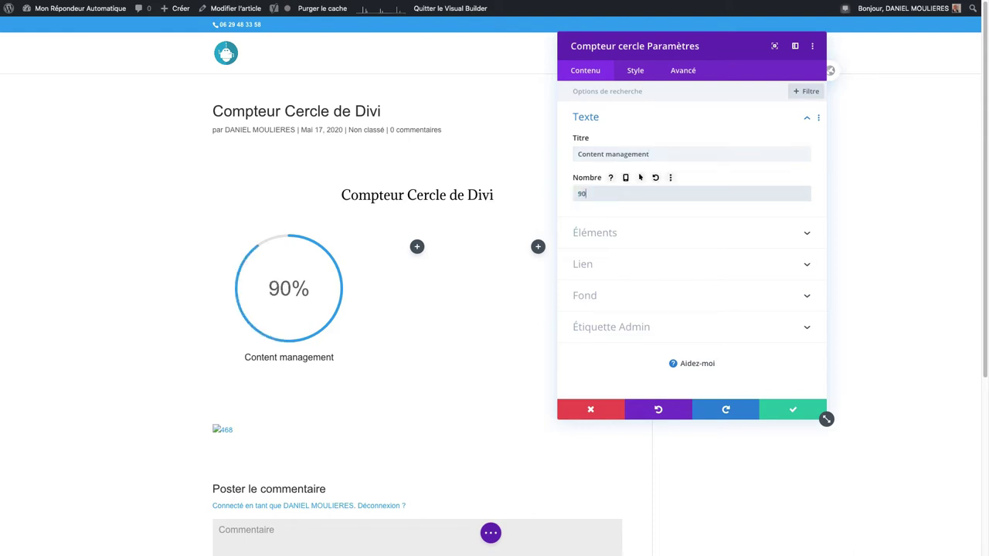
{"action": "left_click", "coordinate": [600, 231]}
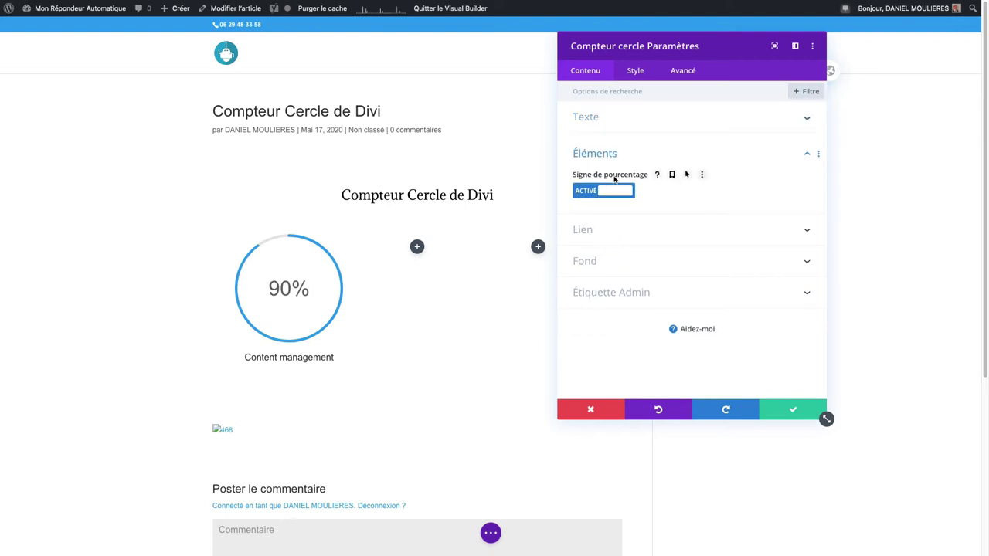
{"action": "left_click", "coordinate": [587, 199]}
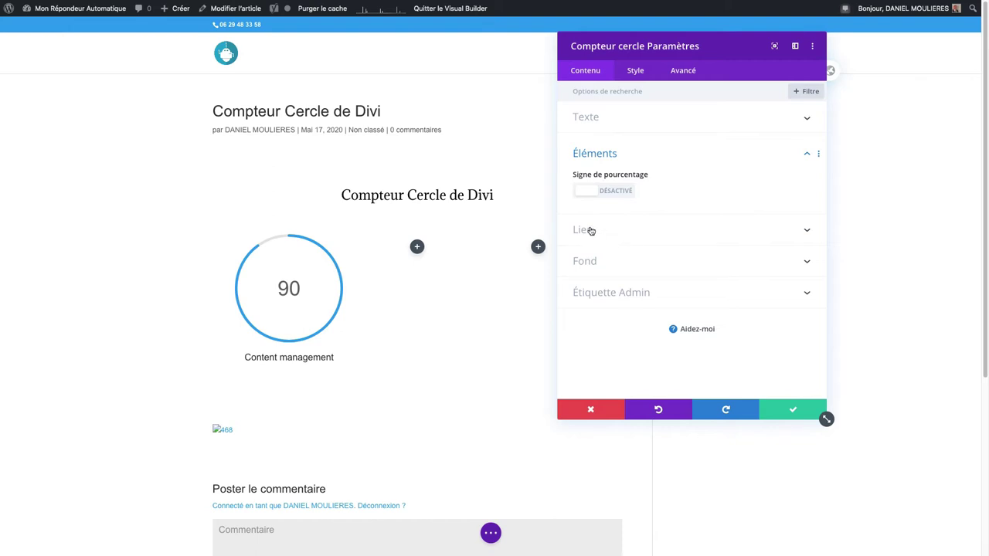
{"action": "left_click", "coordinate": [591, 231]}
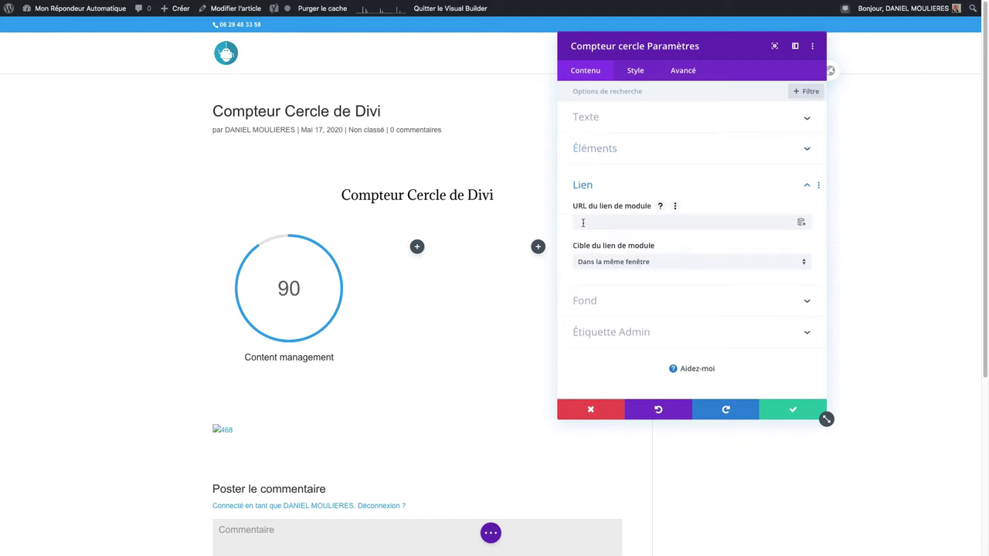
{"action": "left_click", "coordinate": [802, 223]}
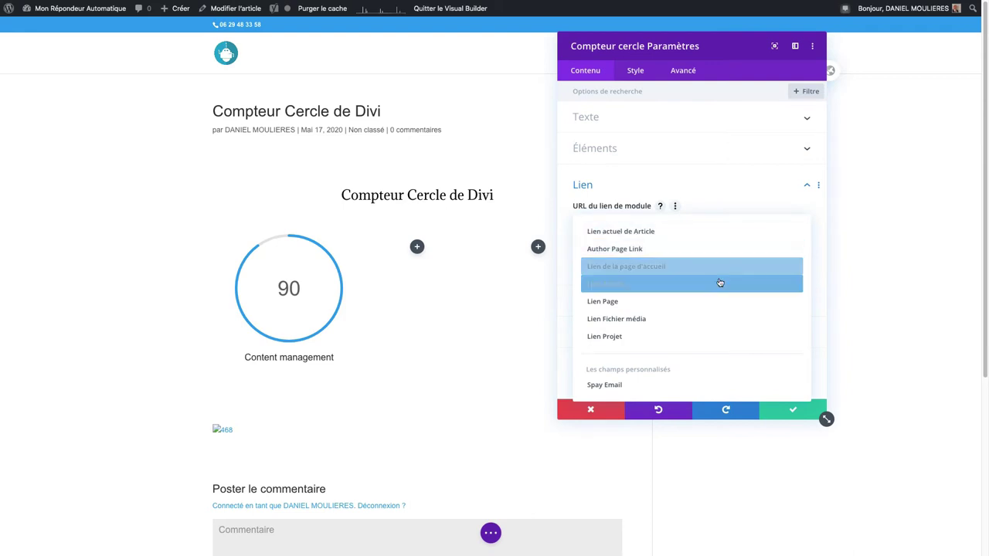
{"action": "left_click", "coordinate": [814, 202]}
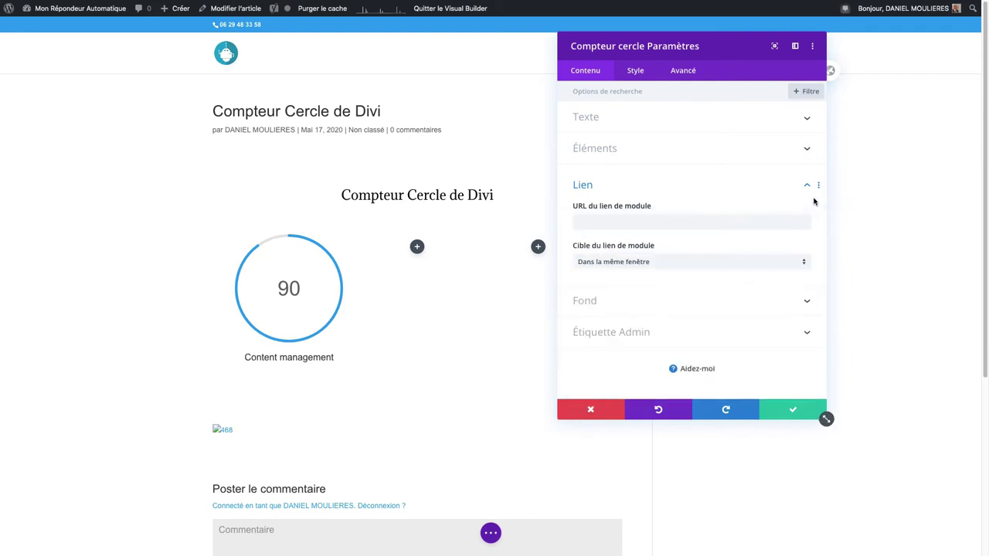
{"action": "left_click", "coordinate": [616, 263]}
{"action": "left_click", "coordinate": [615, 266]}
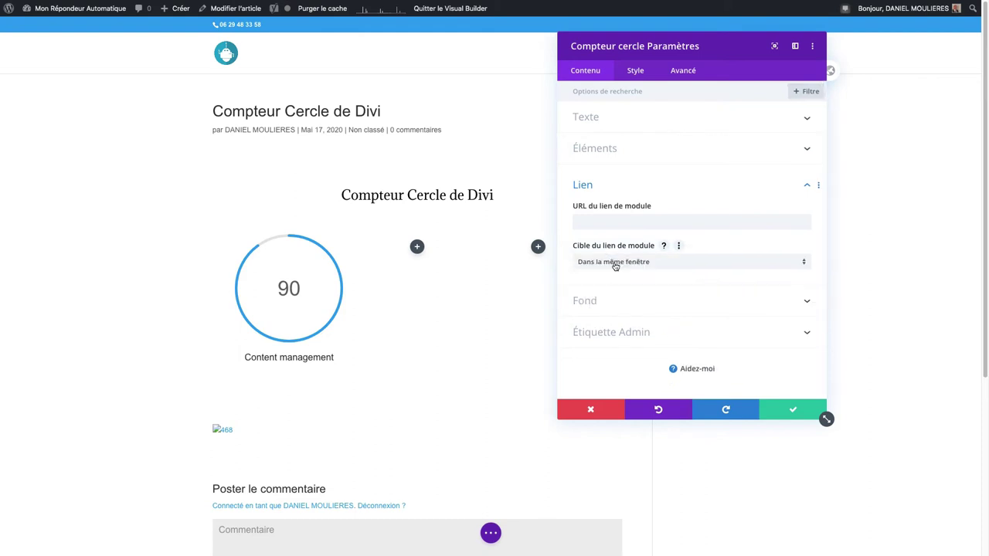
- Set the circle counter module's background colour to white (#ffffff)
{"action": "left_click", "coordinate": [630, 307]}
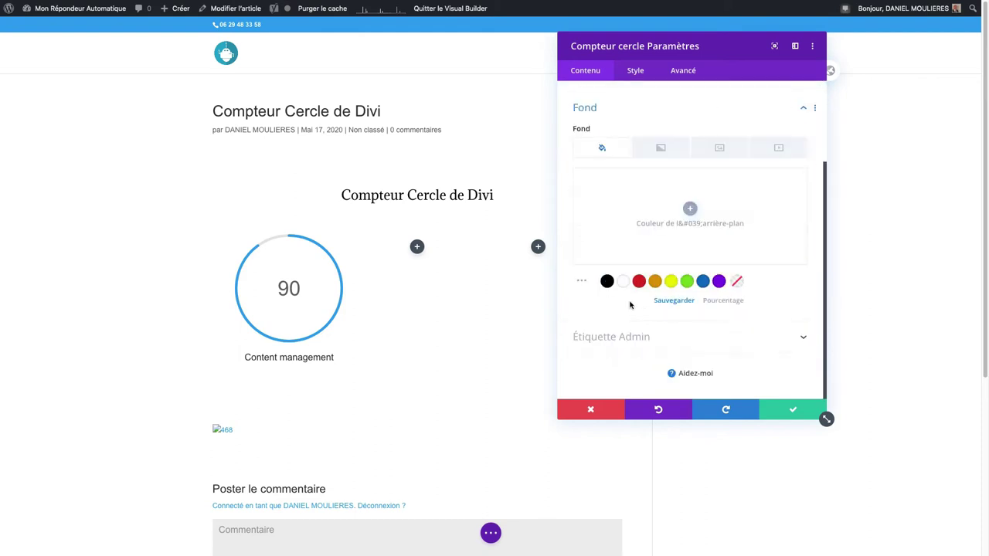
{"action": "left_click", "coordinate": [655, 283]}
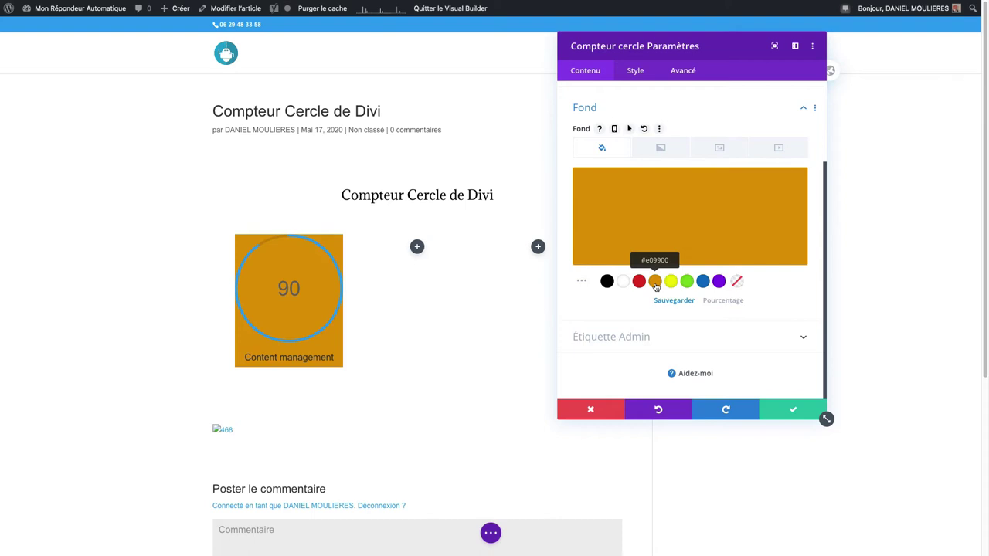
{"action": "left_click", "coordinate": [639, 283]}
{"action": "left_click", "coordinate": [624, 283]}
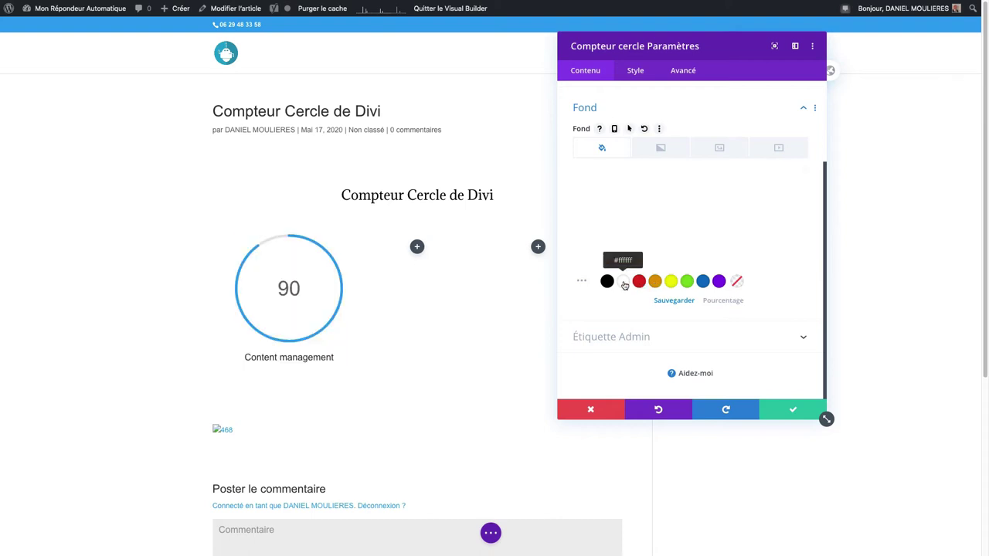
{"action": "left_click", "coordinate": [646, 340]}
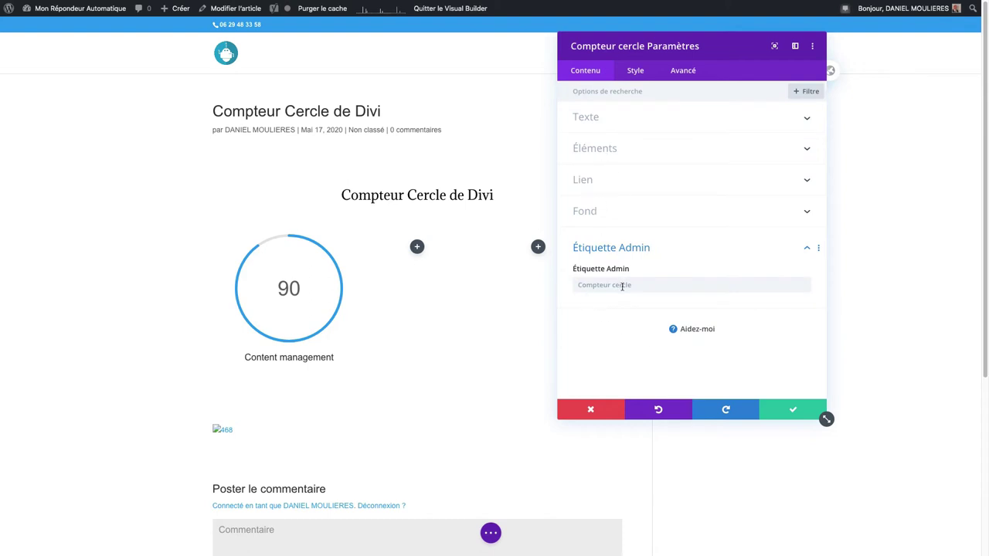
- Set the counter's circle colour to the blue palette swatch
{"action": "left_click", "coordinate": [633, 72]}
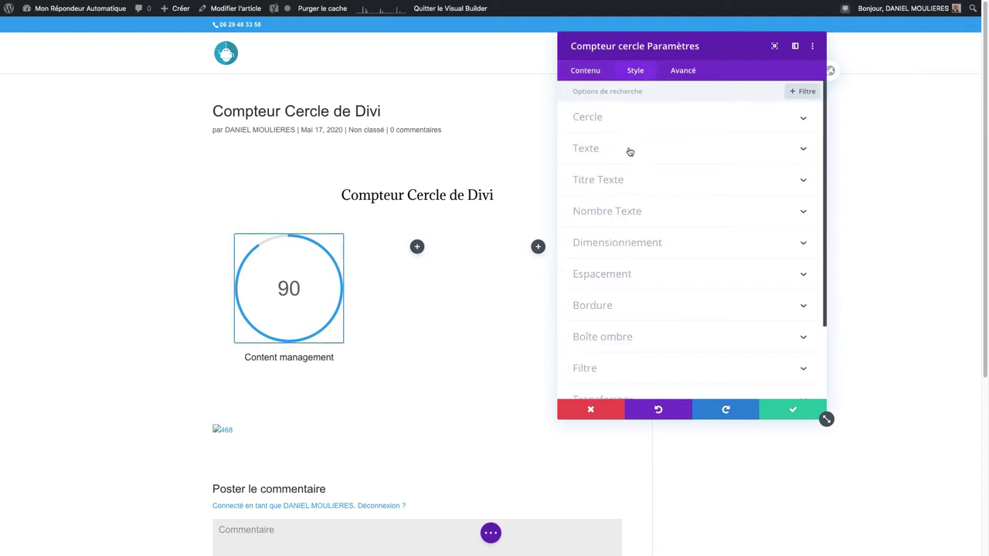
{"action": "left_click", "coordinate": [628, 122]}
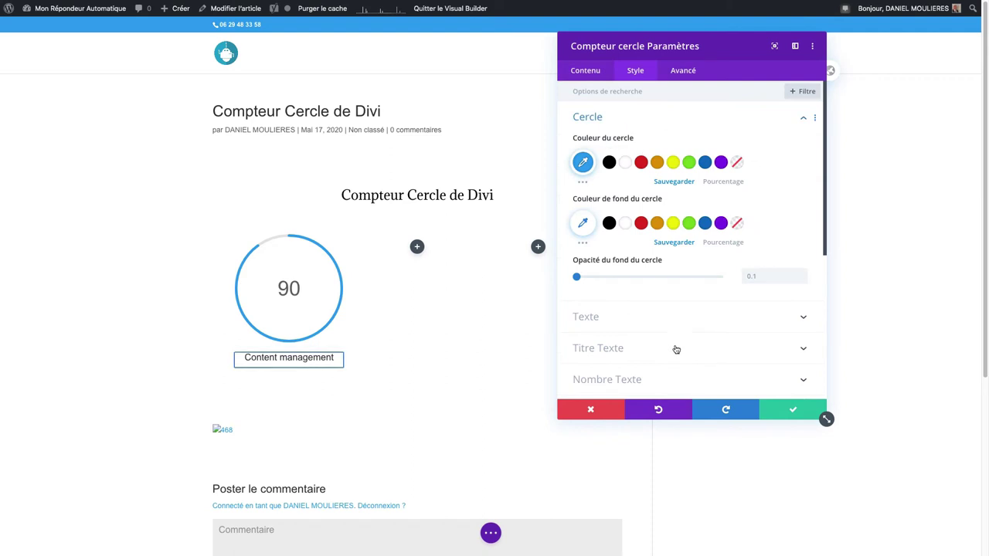
{"action": "left_click", "coordinate": [641, 166]}
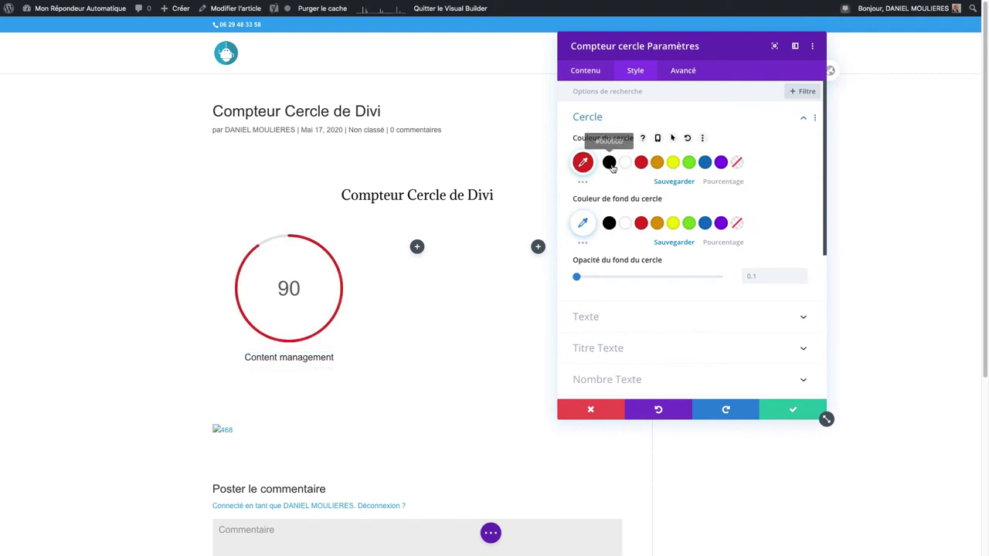
{"action": "left_click", "coordinate": [609, 164]}
{"action": "left_click", "coordinate": [706, 164]}
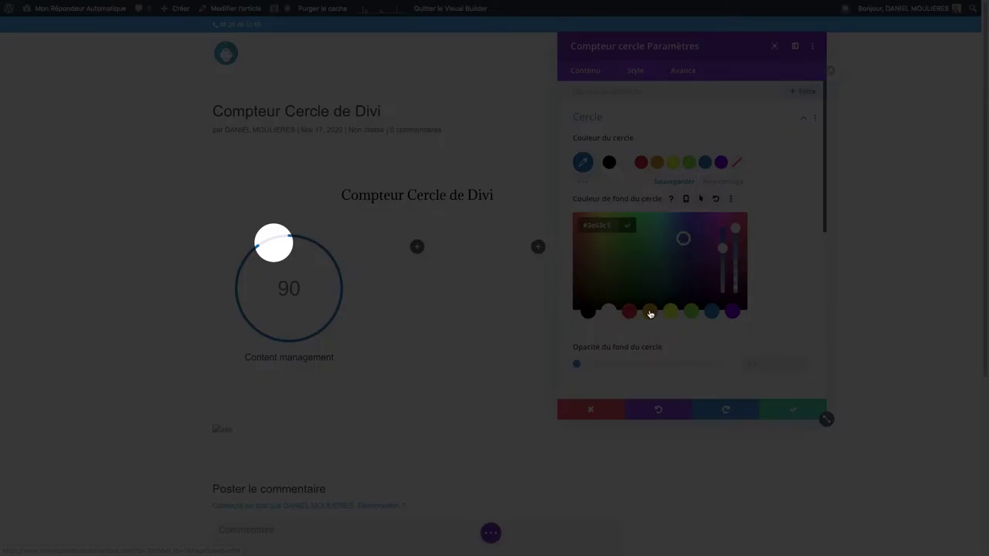
- Set the circle's background colour to #e09900 and its background opacity to 0.5
{"action": "left_click", "coordinate": [650, 312]}
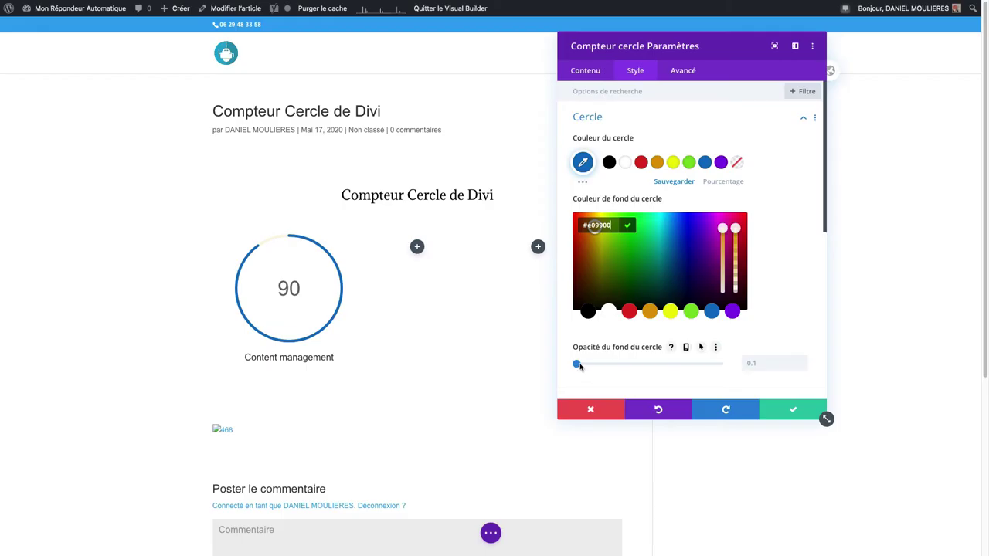
{"action": "left_click_drag", "start_coordinate": [578, 364], "coordinate": [648, 362]}
{"action": "left_click", "coordinate": [640, 364]}
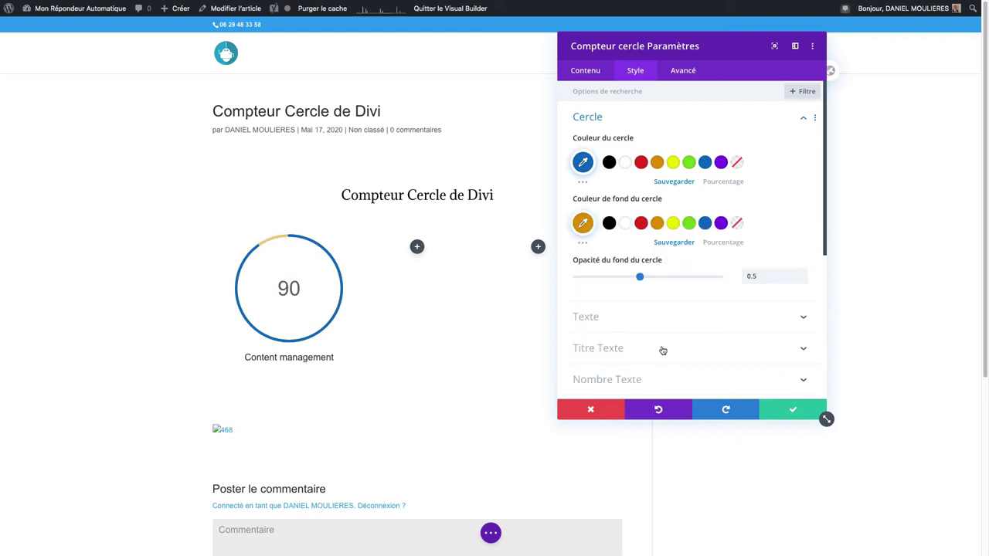
{"action": "left_click", "coordinate": [640, 318]}
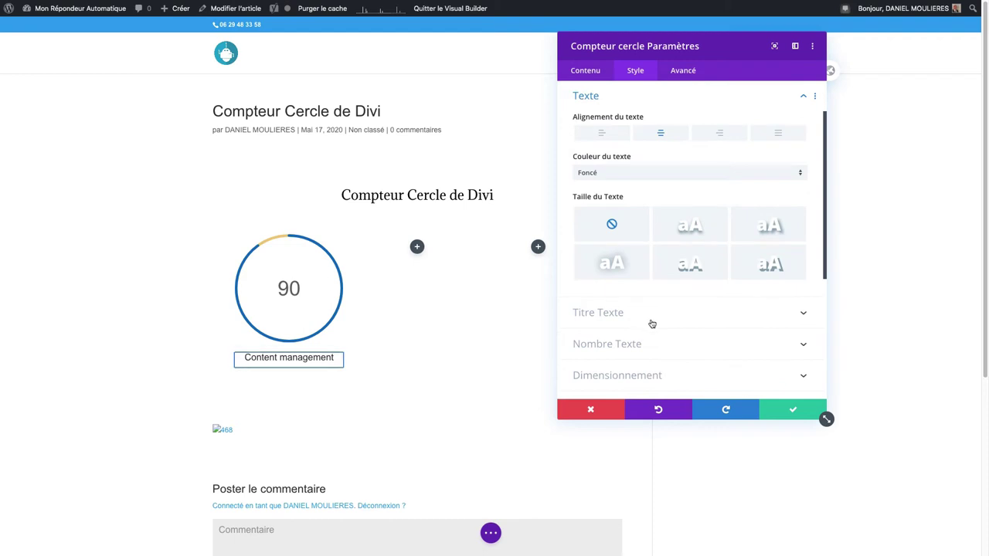
{"action": "left_click", "coordinate": [616, 175]}
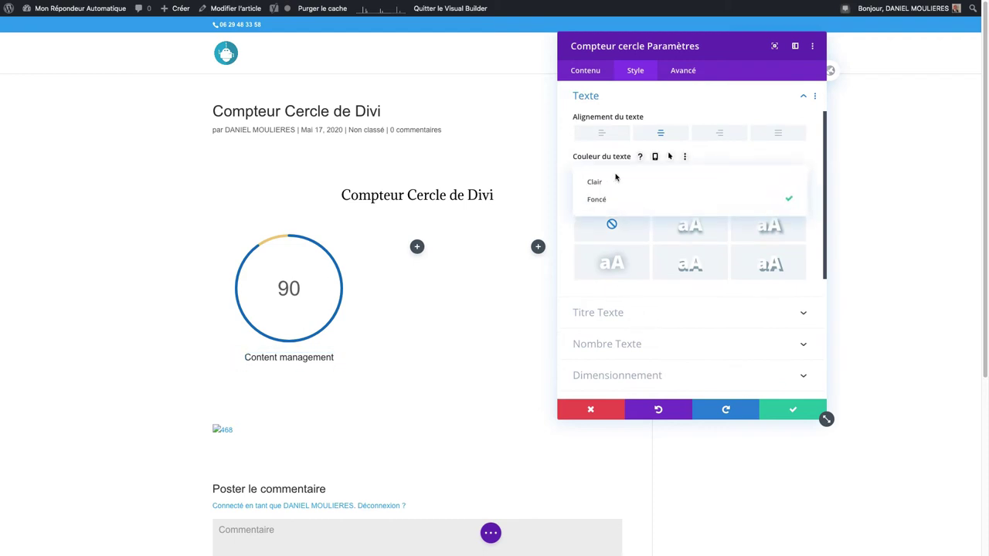
{"action": "left_click", "coordinate": [638, 315]}
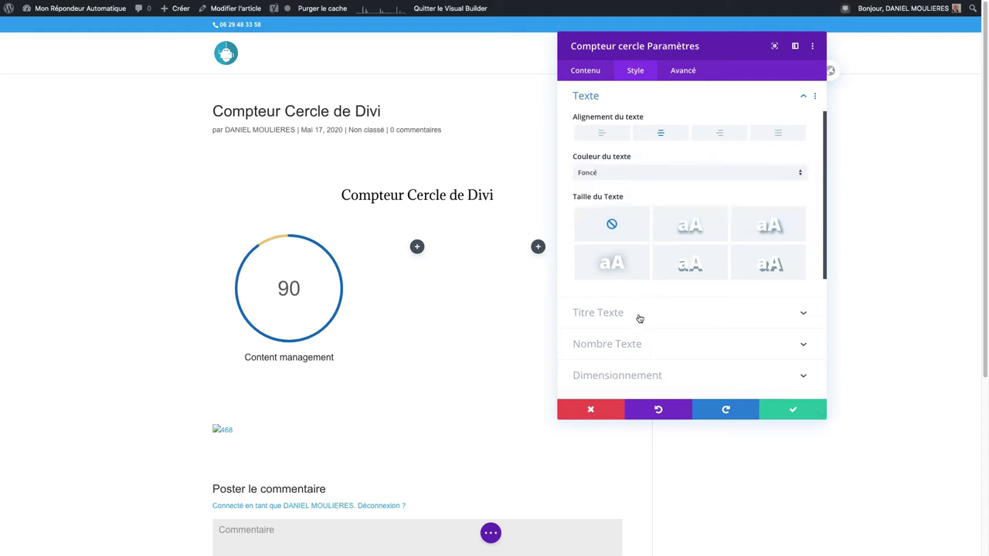
- Set the circle counter title's heading level to H3 and its font to Assistant
{"action": "left_click", "coordinate": [639, 317]}
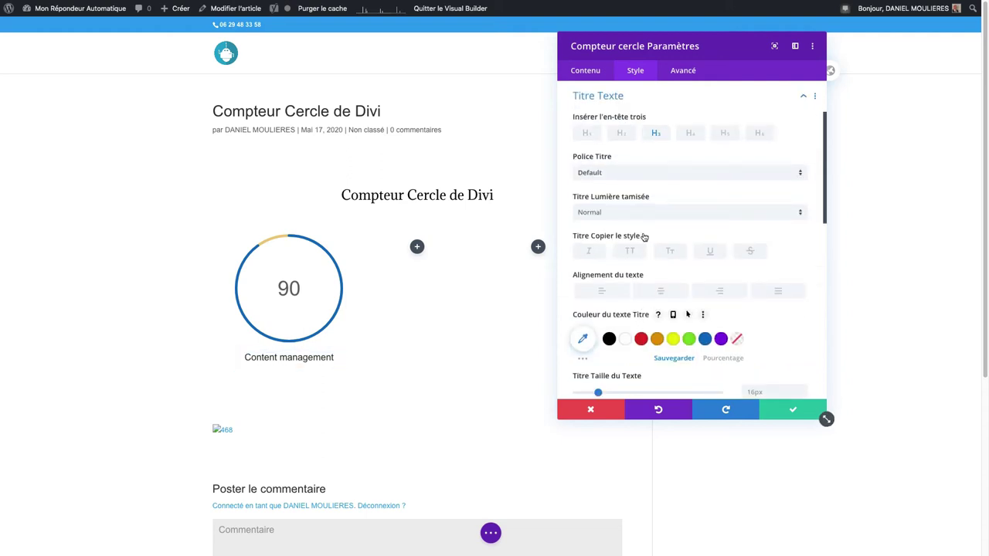
{"action": "left_click", "coordinate": [653, 134]}
{"action": "left_click", "coordinate": [627, 177]}
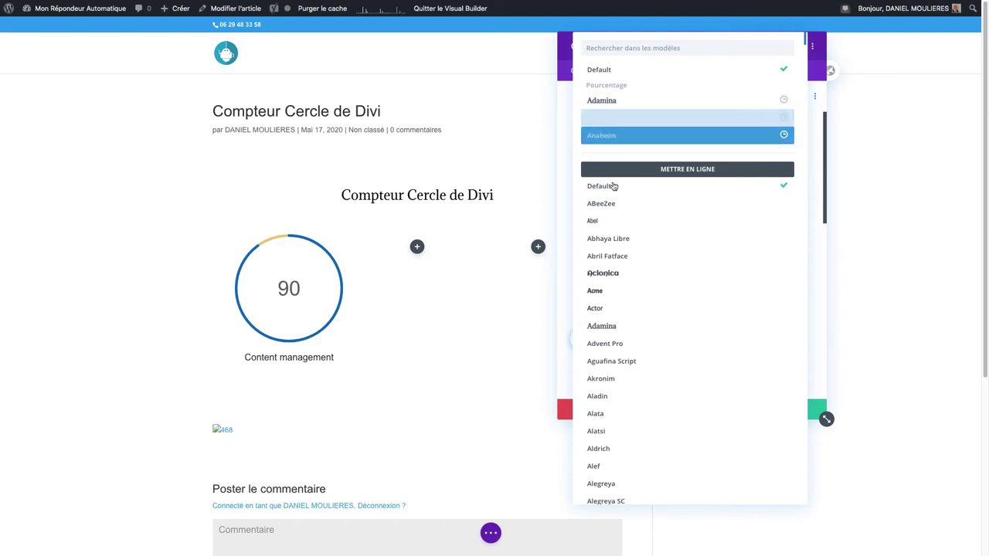
{"action": "scroll", "coordinate": [630, 418], "scroll_direction": "down", "scroll_amount": 4}
{"action": "scroll", "coordinate": [630, 422], "scroll_direction": "down", "scroll_amount": 10}
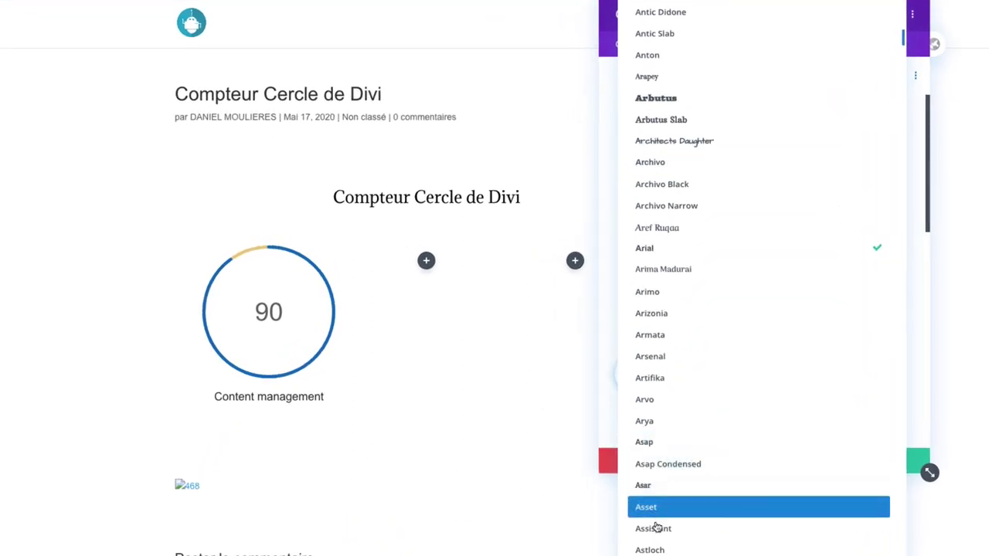
{"action": "left_click", "coordinate": [652, 529]}
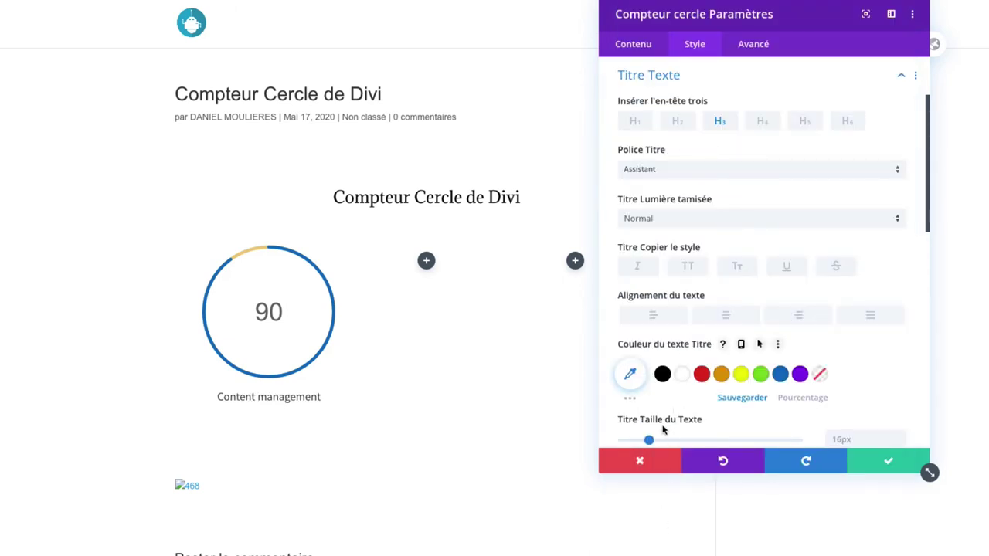
- Try italic, uppercase, underline and strikethrough styles on the counter's title, keeping only small caps enabled
{"action": "scroll", "coordinate": [689, 309], "scroll_direction": "down", "scroll_amount": 1}
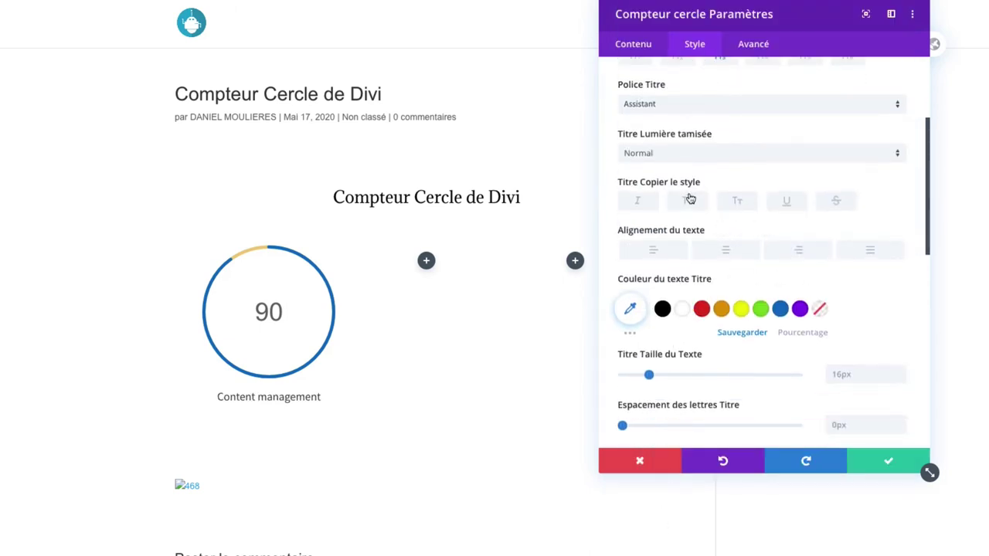
{"action": "left_click", "coordinate": [647, 205]}
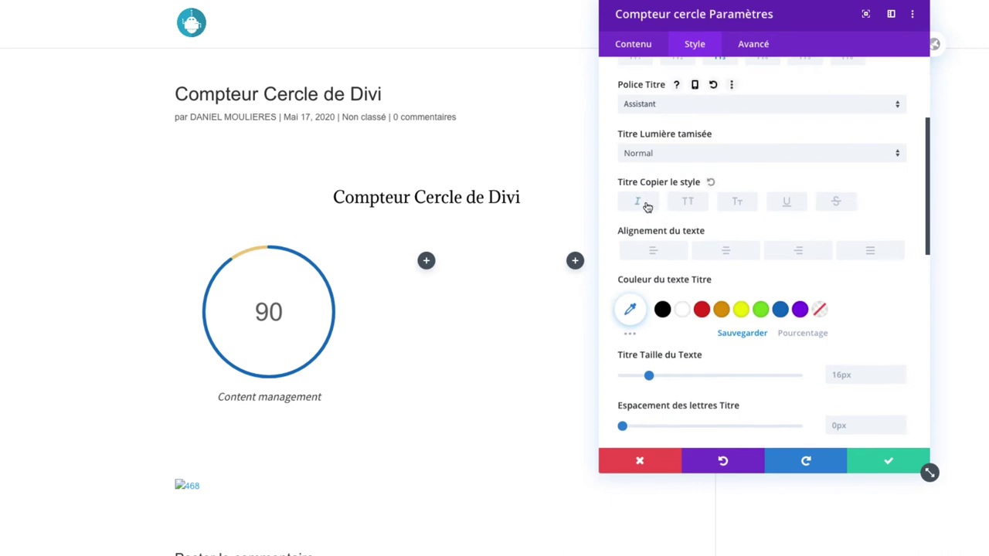
{"action": "left_click", "coordinate": [688, 202]}
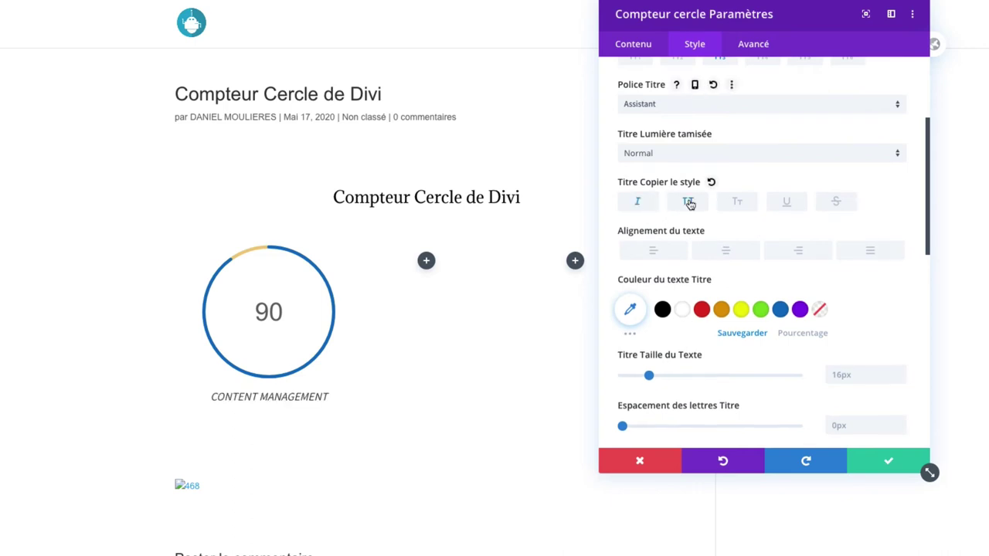
{"action": "left_click", "coordinate": [738, 204]}
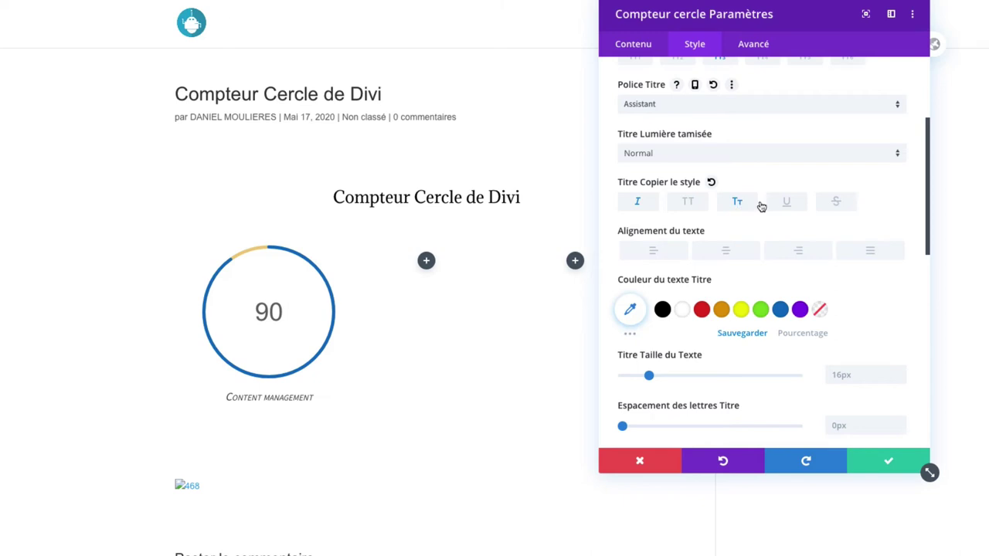
{"action": "left_click", "coordinate": [788, 206]}
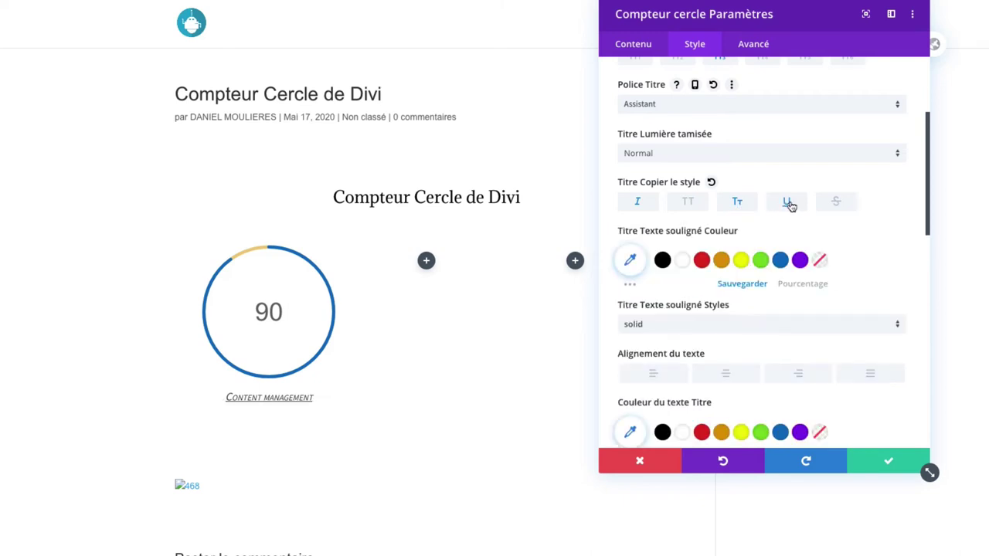
{"action": "left_click", "coordinate": [837, 203]}
{"action": "left_click", "coordinate": [837, 203]}
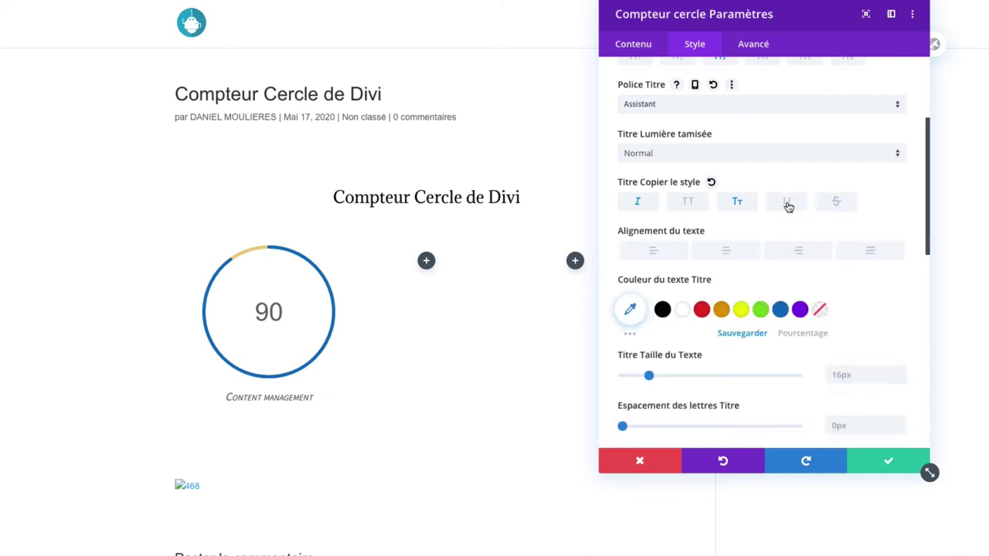
{"action": "left_click", "coordinate": [788, 203]}
{"action": "left_click", "coordinate": [787, 202]}
{"action": "left_click", "coordinate": [736, 202]}
{"action": "left_click", "coordinate": [641, 204]}
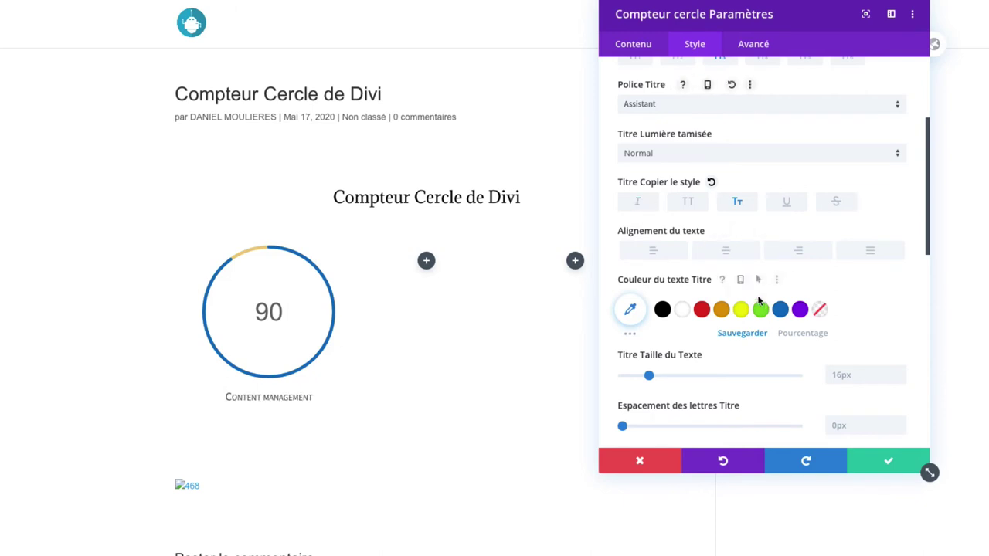
- Centre the counter's title text and set its colour to black
{"action": "left_click", "coordinate": [725, 252]}
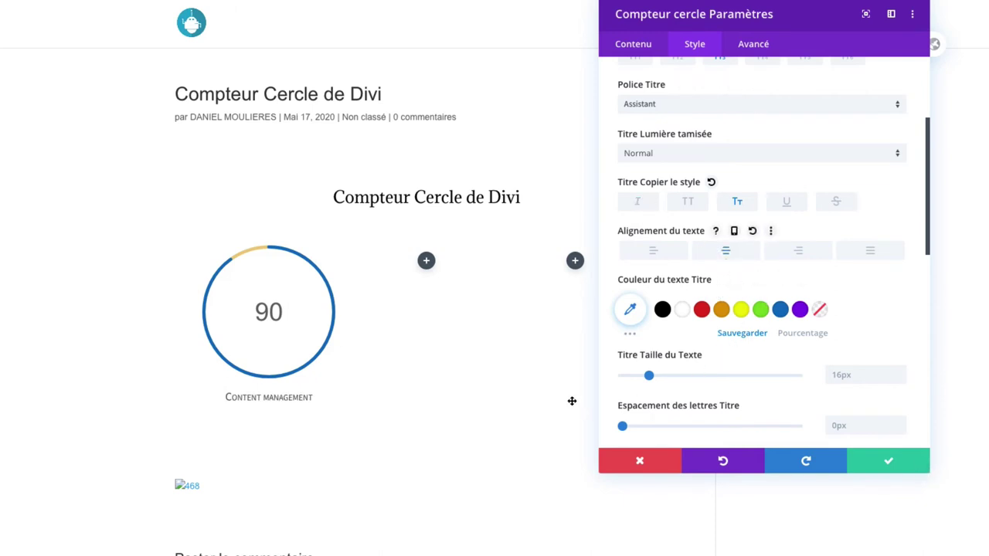
{"action": "left_click", "coordinate": [702, 312]}
{"action": "left_click", "coordinate": [662, 310]}
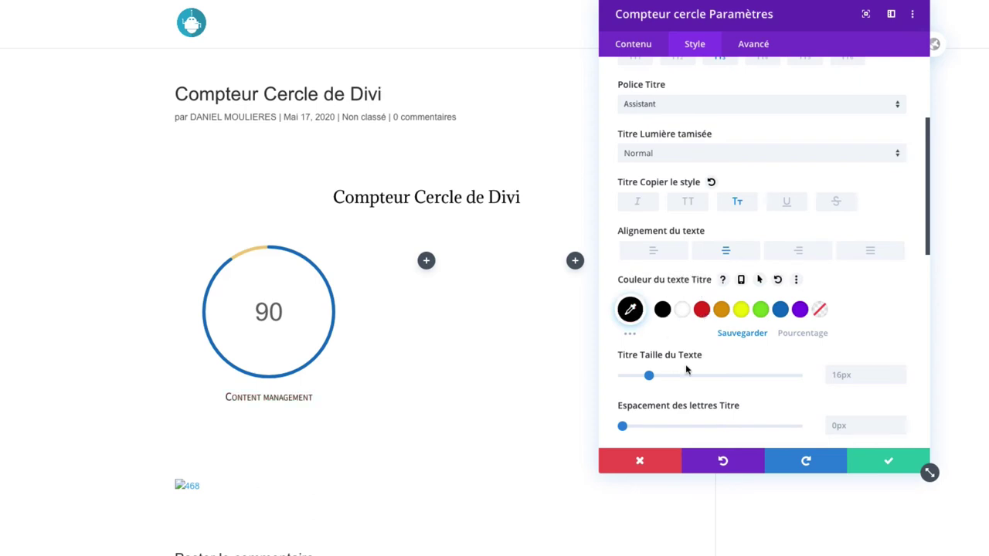
- Set the counter title's text size to 21px and its line height to 1.1em
{"action": "left_click_drag", "start_coordinate": [649, 375], "coordinate": [658, 376]}
{"action": "scroll", "coordinate": [678, 350], "scroll_direction": "down", "scroll_amount": 1}
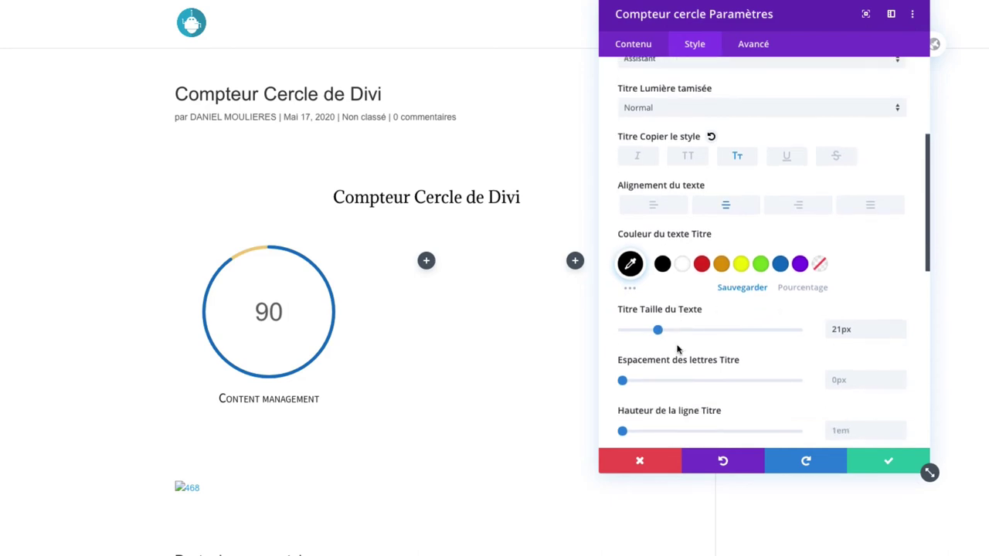
{"action": "scroll", "coordinate": [647, 389], "scroll_direction": "down", "scroll_amount": 3}
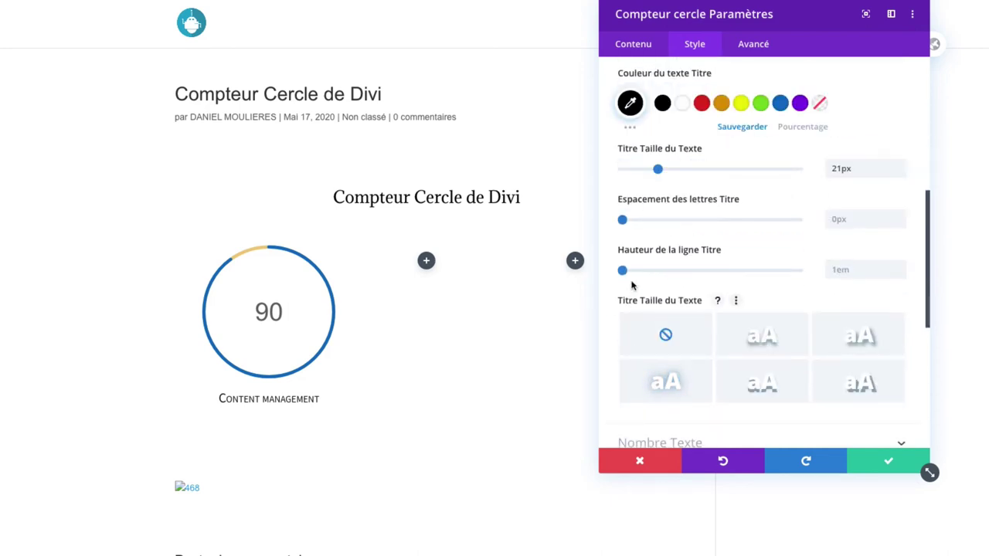
{"action": "mouse_move", "coordinate": [625, 272]}
{"action": "left_mouse_down"}
{"action": "mouse_move", "coordinate": [711, 272]}
{"action": "mouse_move", "coordinate": [632, 273]}
{"action": "left_mouse_up"}
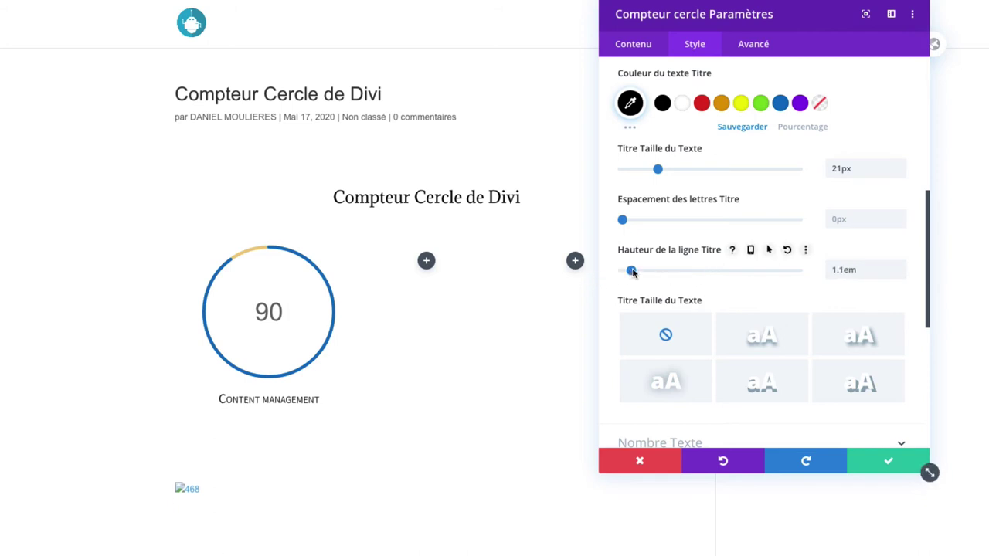
- Set the text alignment of the counter's number to centred
{"action": "scroll", "coordinate": [669, 283], "scroll_direction": "down", "scroll_amount": 4}
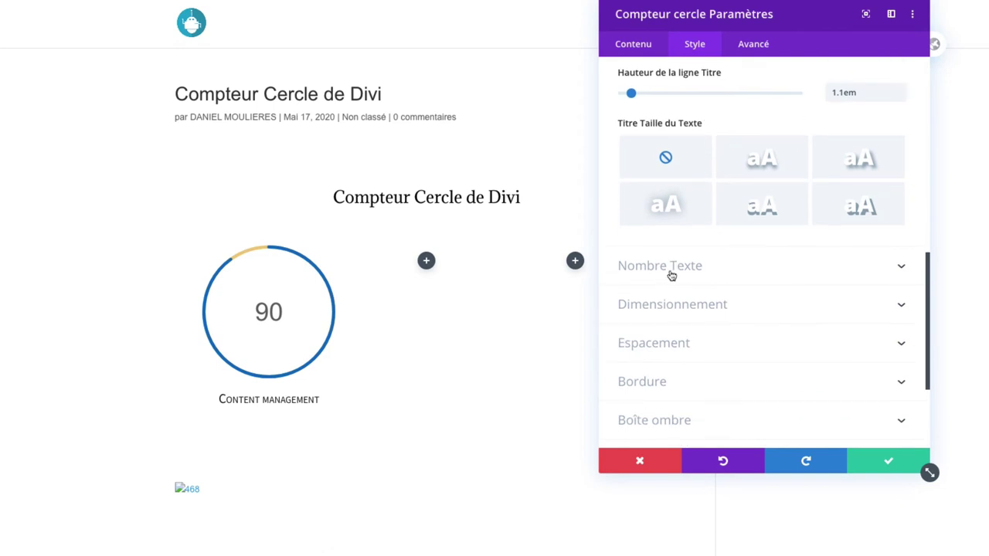
{"action": "left_click", "coordinate": [669, 272]}
{"action": "scroll", "coordinate": [705, 331], "scroll_direction": "up", "scroll_amount": 3}
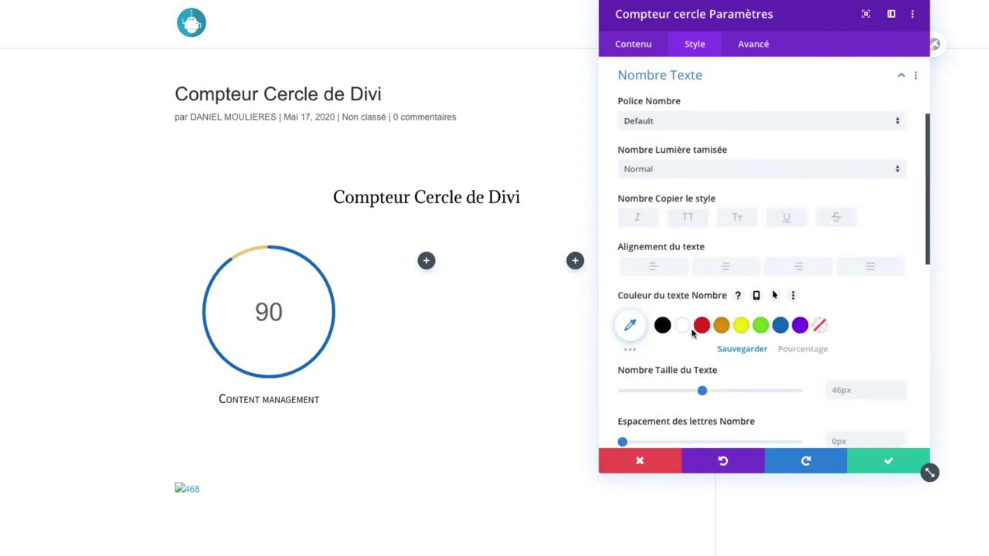
{"action": "left_click", "coordinate": [654, 265]}
{"action": "left_click", "coordinate": [725, 265]}
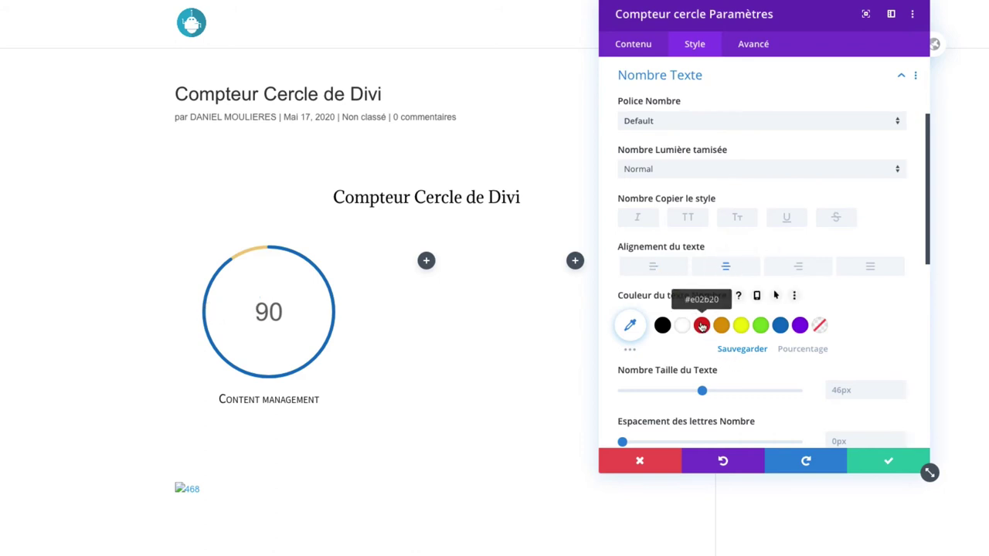
- Set the counter number's text colour to black and its text size to 49px
{"action": "left_click", "coordinate": [702, 325]}
{"action": "left_click", "coordinate": [781, 325]}
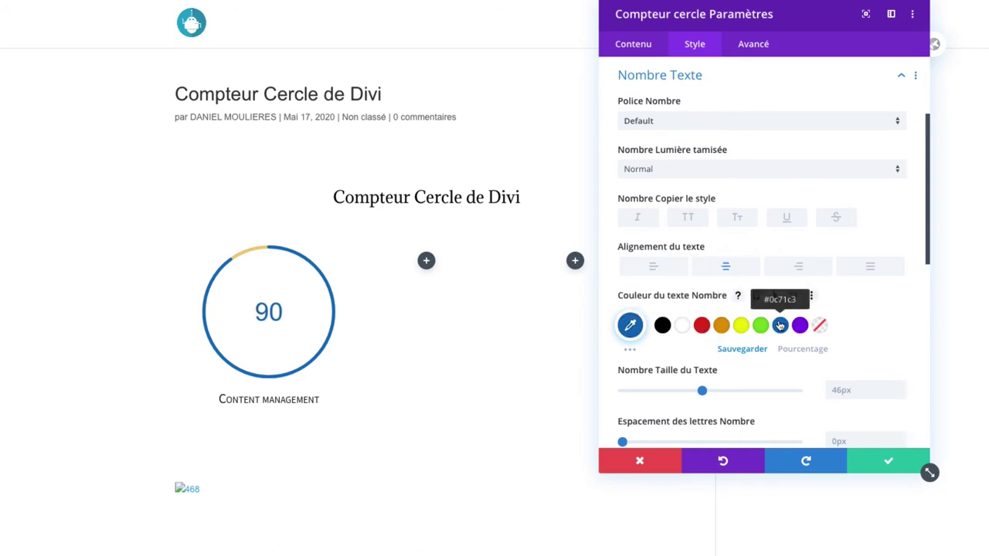
{"action": "left_click", "coordinate": [662, 325]}
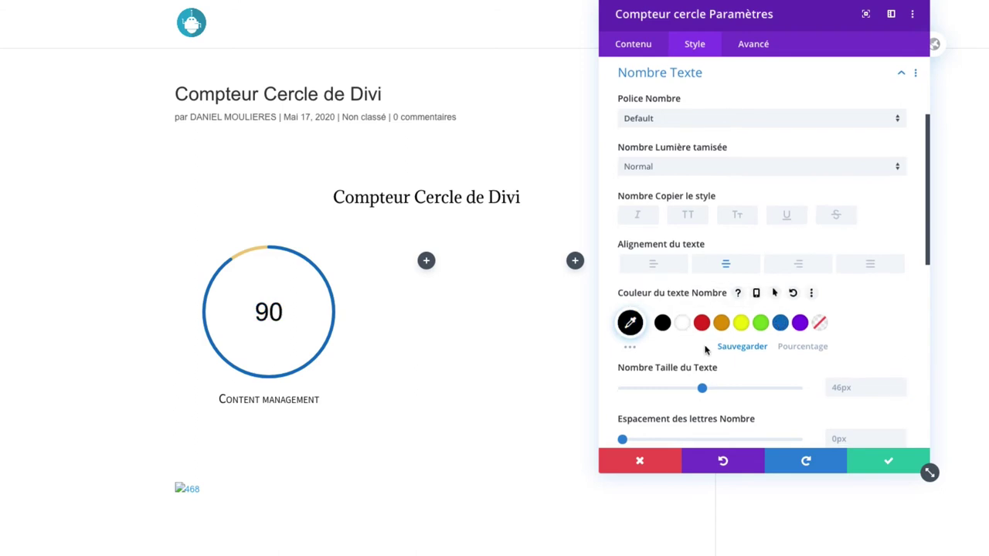
{"action": "scroll", "coordinate": [703, 342], "scroll_direction": "down", "scroll_amount": 2}
{"action": "left_click_drag", "start_coordinate": [702, 301], "coordinate": [708, 302]}
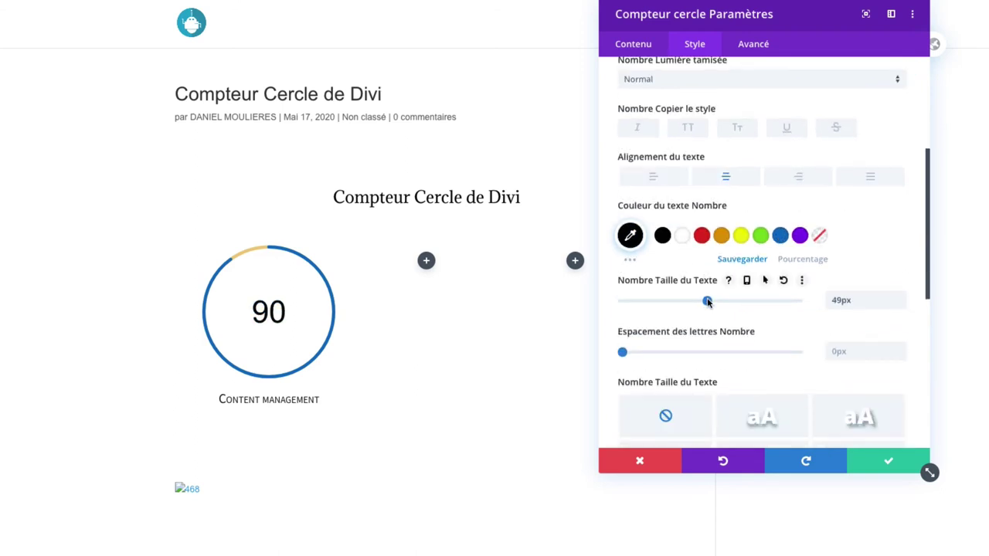
- Set the circle counter module's width to 85% in its sizing settings
{"action": "scroll", "coordinate": [714, 320], "scroll_direction": "down", "scroll_amount": 5}
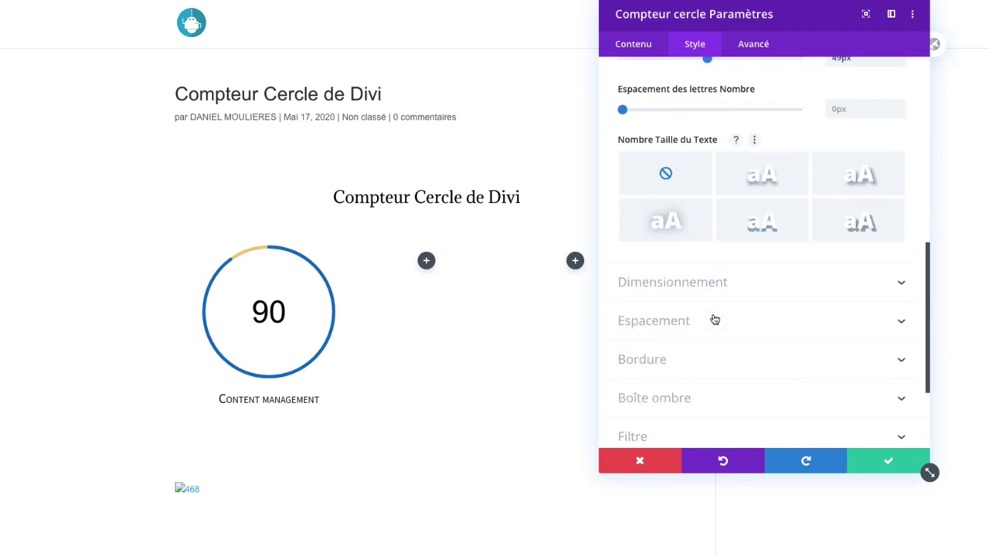
{"action": "left_click", "coordinate": [697, 282]}
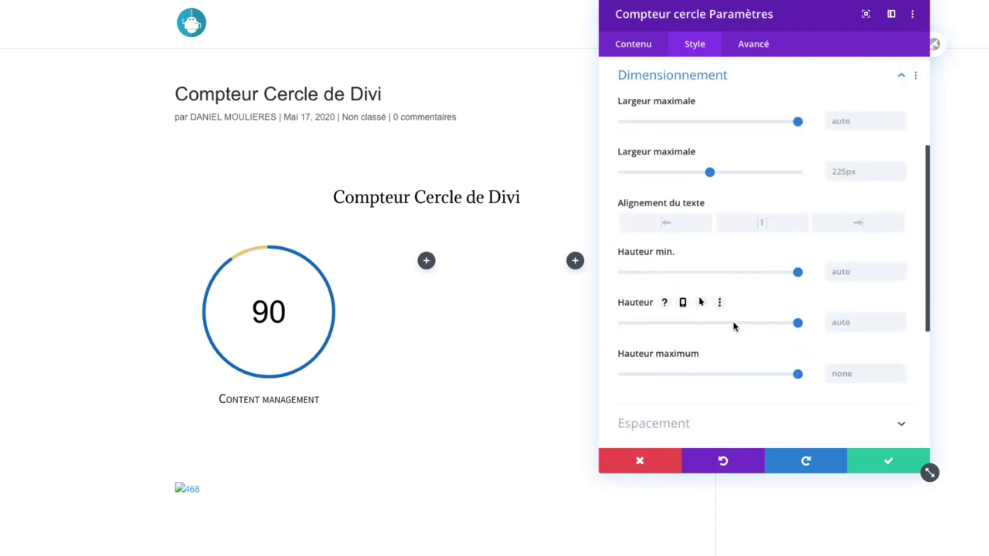
{"action": "left_click_drag", "start_coordinate": [796, 130], "coordinate": [771, 135]}
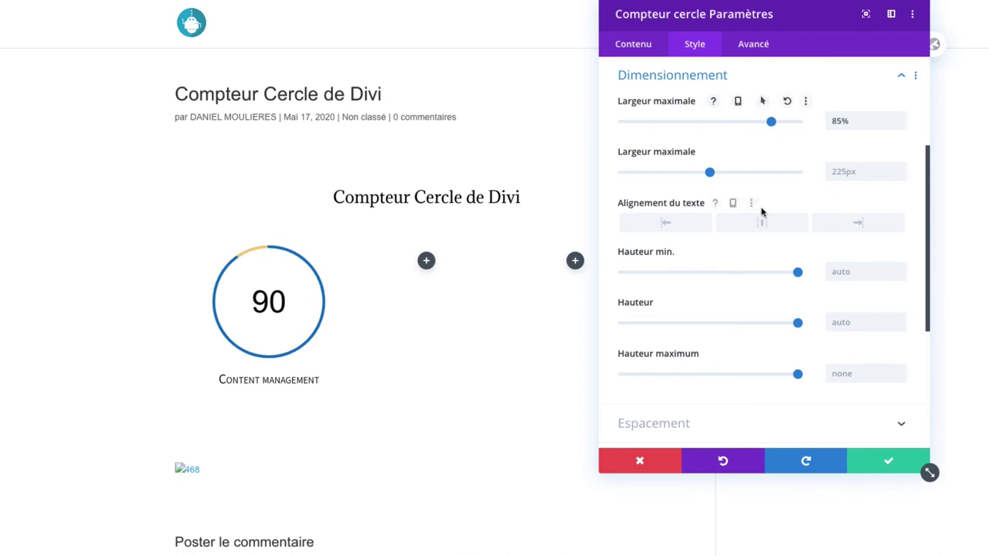
- Set the module's inner padding to 20px at the top and bottom and 30px on the left and right
{"action": "scroll", "coordinate": [735, 323], "scroll_direction": "down", "scroll_amount": 2}
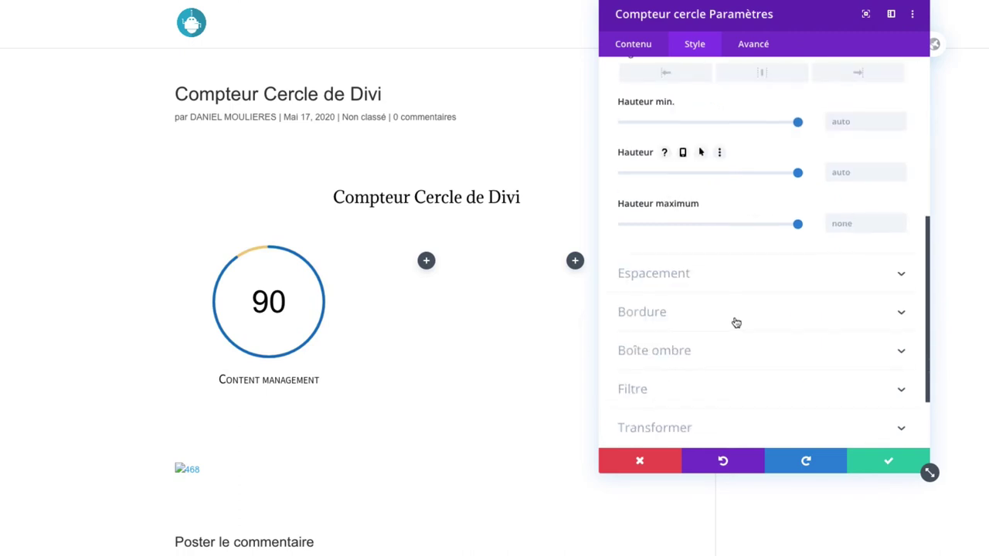
{"action": "left_click", "coordinate": [666, 277]}
{"action": "left_click", "coordinate": [657, 182]}
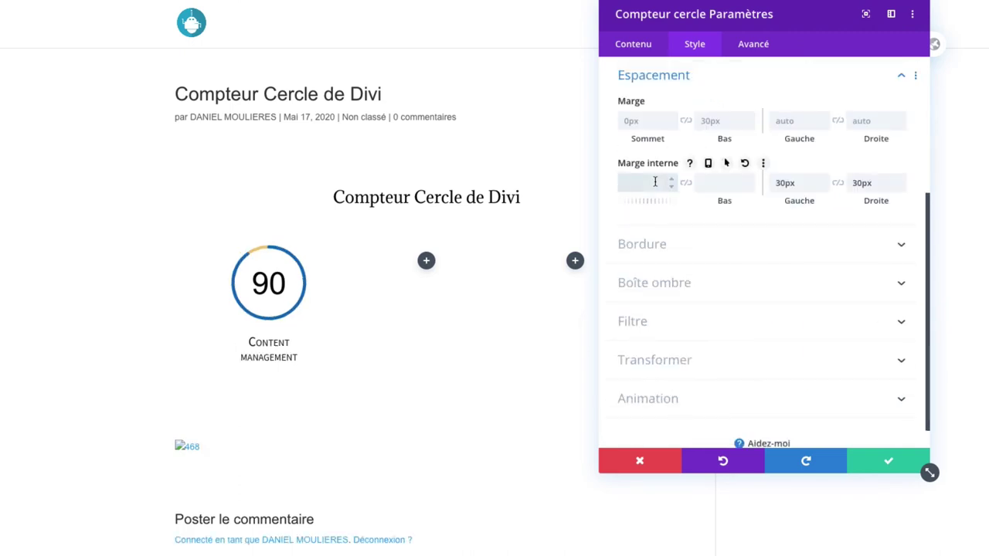
{"action": "type", "text": "20px"}
{"action": "left_click", "coordinate": [719, 181]}
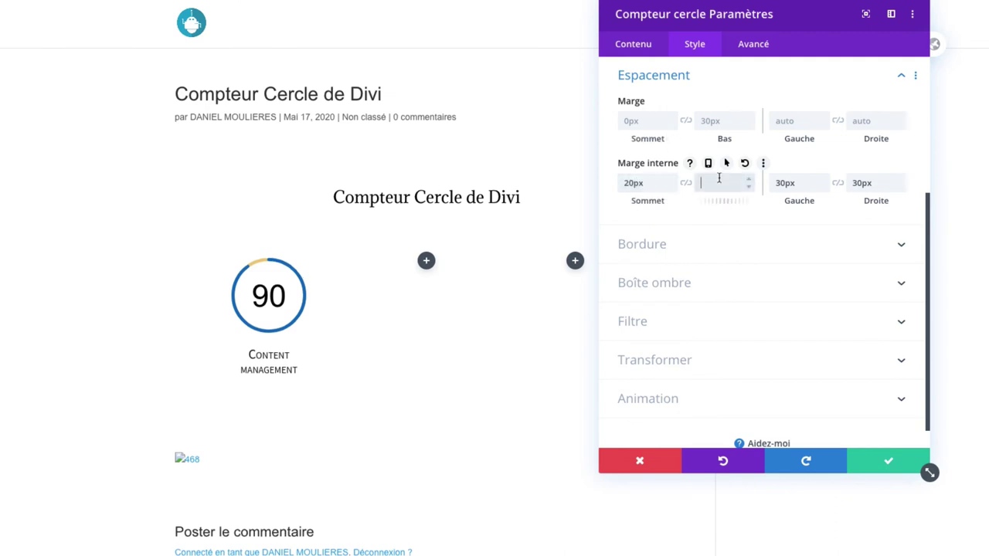
{"action": "type", "text": "20px"}
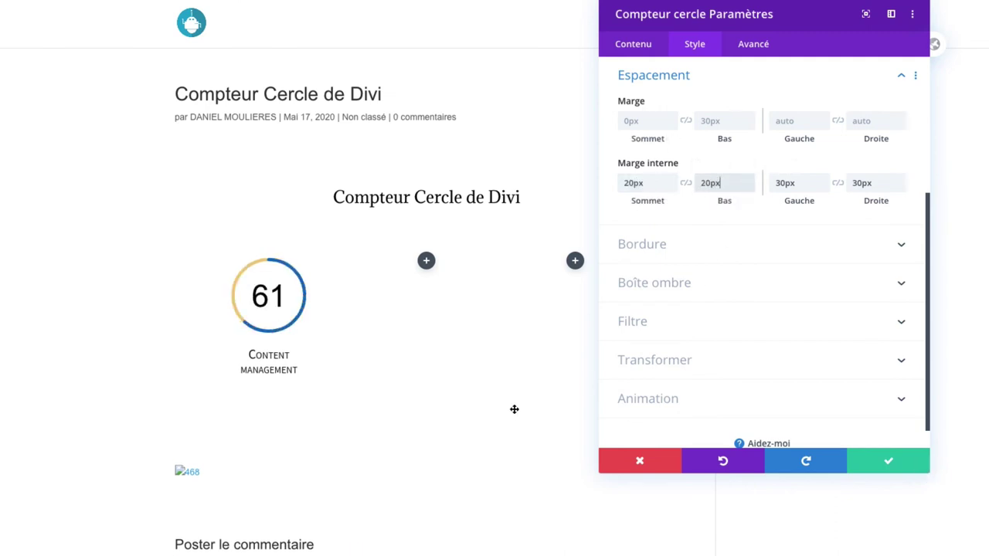
- Try a 2px border around the circle counter module and return the border width to 0px
{"action": "left_click", "coordinate": [654, 247]}
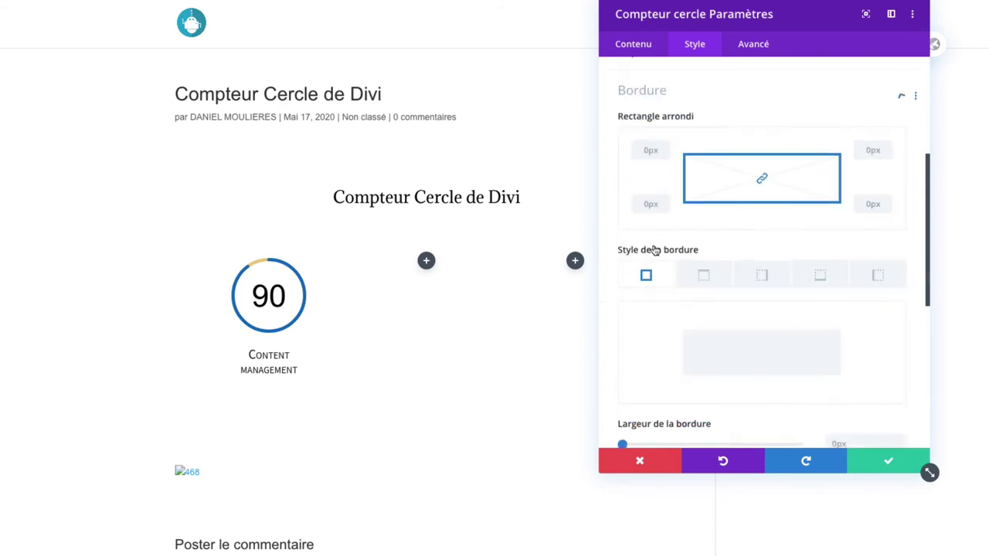
{"action": "left_click_drag", "start_coordinate": [623, 430], "coordinate": [630, 430]}
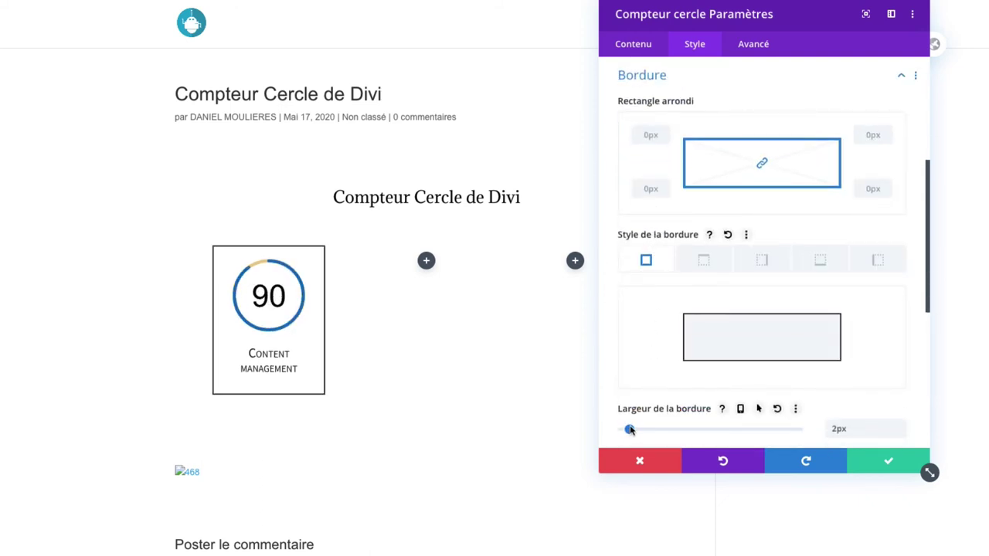
{"action": "left_click_drag", "start_coordinate": [630, 431], "coordinate": [623, 430]}
- Apply the box shadow preset that falls softly toward the lower right to the circle counter module
{"action": "scroll", "coordinate": [717, 408], "scroll_direction": "down", "scroll_amount": 3}
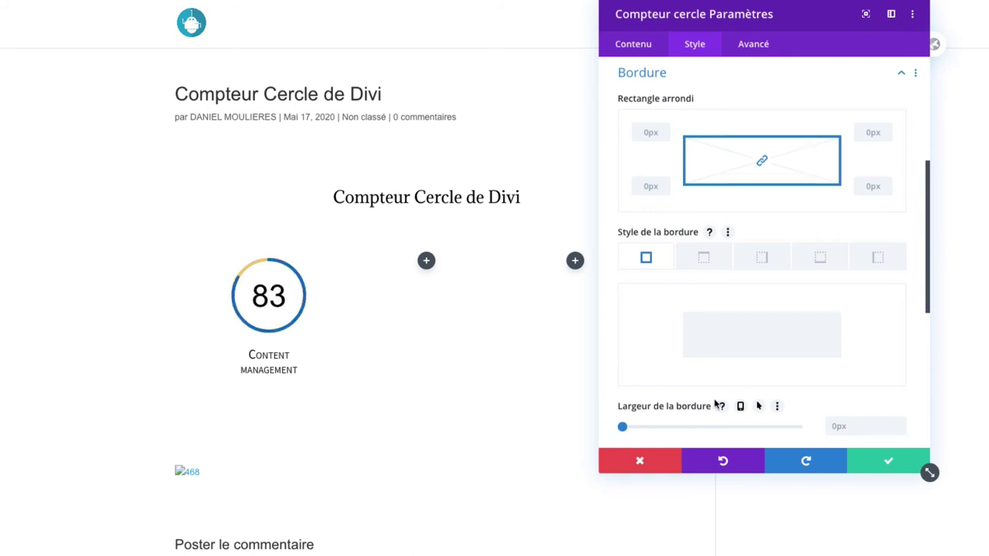
{"action": "scroll", "coordinate": [716, 405], "scroll_direction": "down", "scroll_amount": 2}
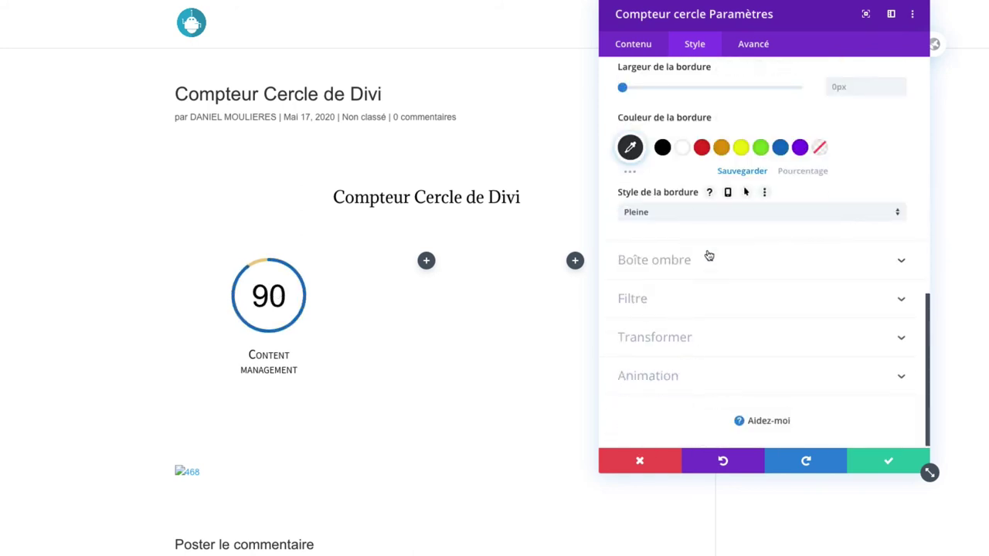
{"action": "scroll", "coordinate": [708, 259], "scroll_direction": "down", "scroll_amount": 1}
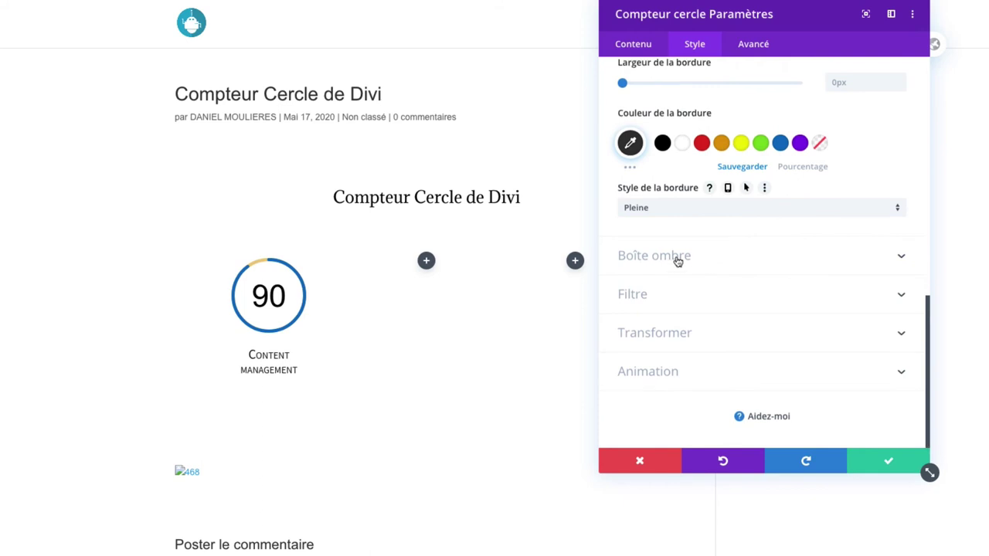
{"action": "left_click", "coordinate": [678, 259]}
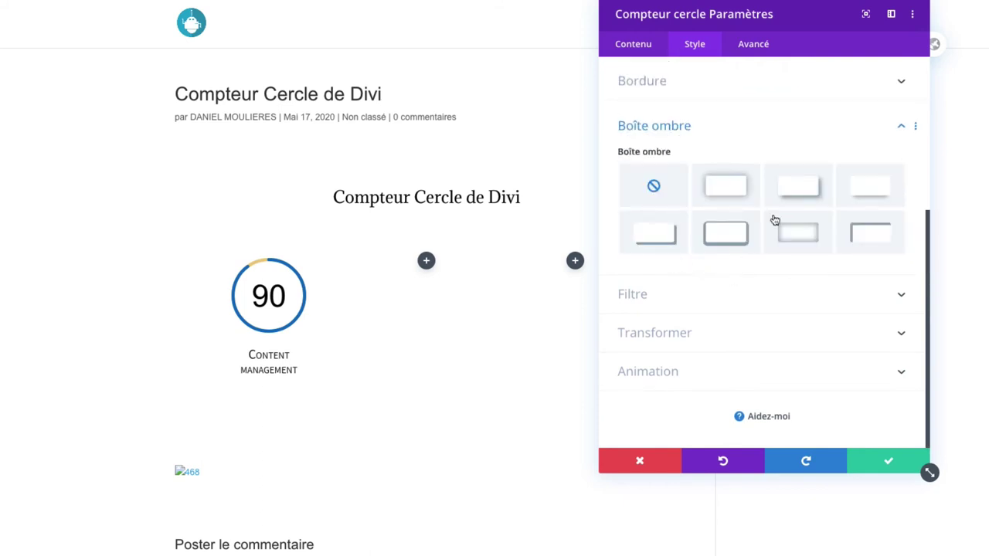
{"action": "left_click", "coordinate": [800, 194]}
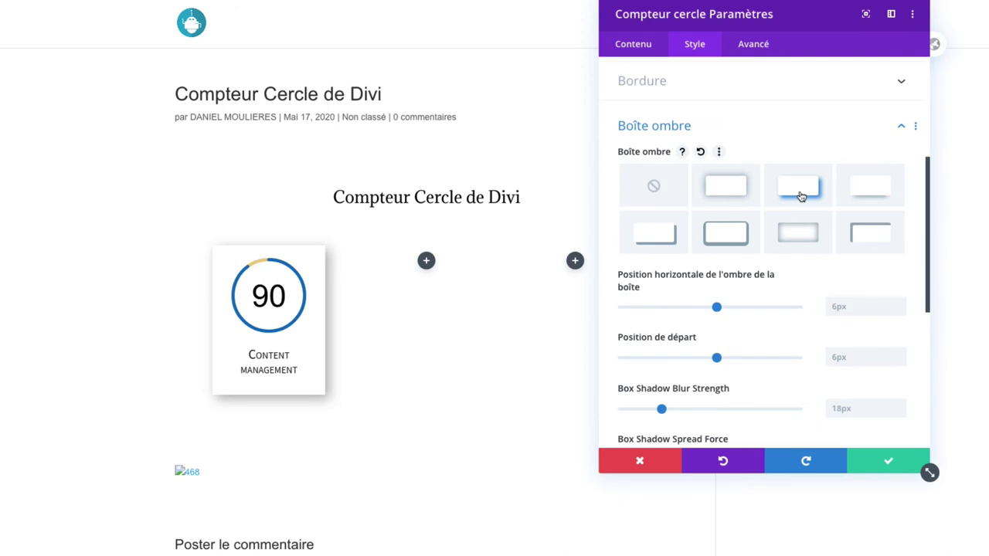
{"action": "scroll", "coordinate": [678, 305], "scroll_direction": "down", "scroll_amount": 3}
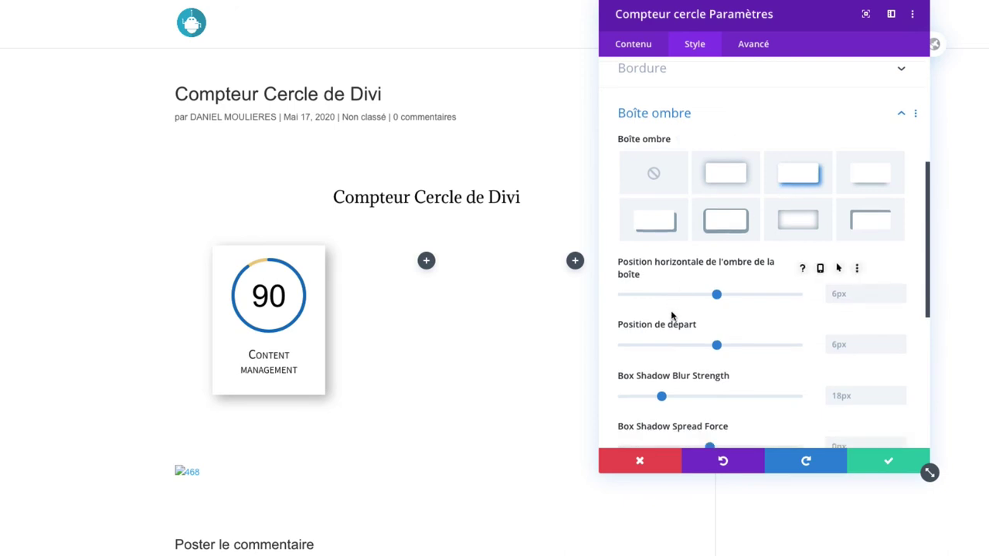
{"action": "scroll", "coordinate": [671, 310], "scroll_direction": "down", "scroll_amount": 2}
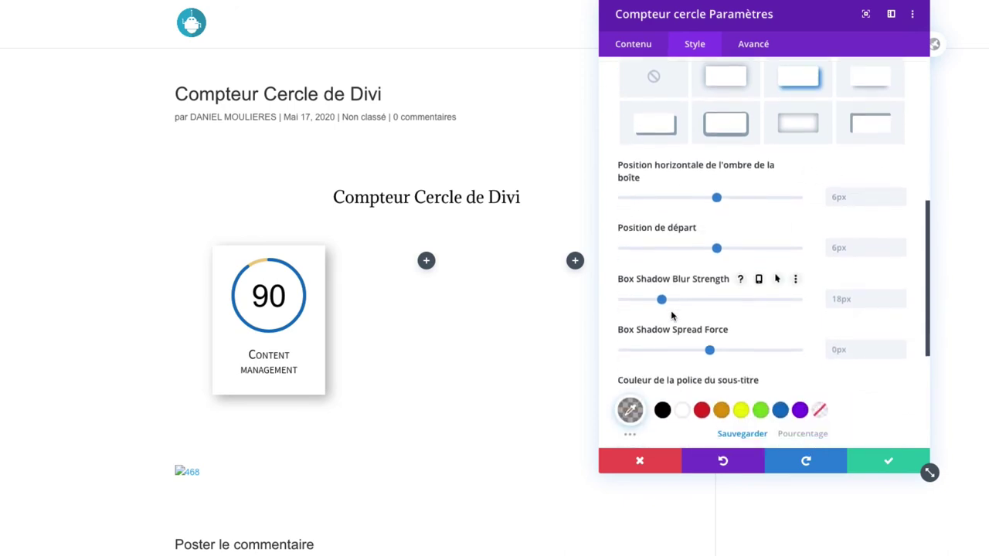
{"action": "scroll", "coordinate": [672, 313], "scroll_direction": "down", "scroll_amount": 3}
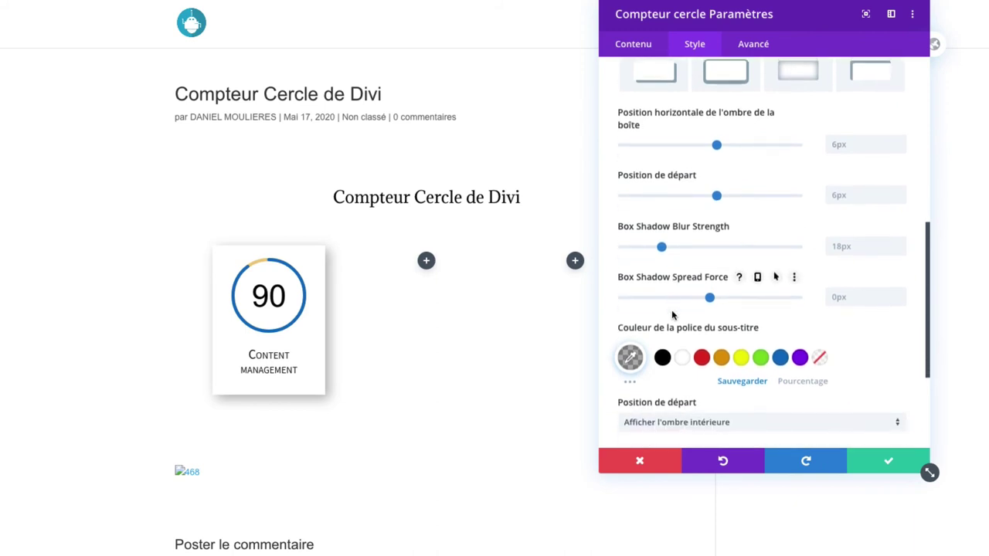
{"action": "scroll", "coordinate": [673, 315], "scroll_direction": "down", "scroll_amount": 3}
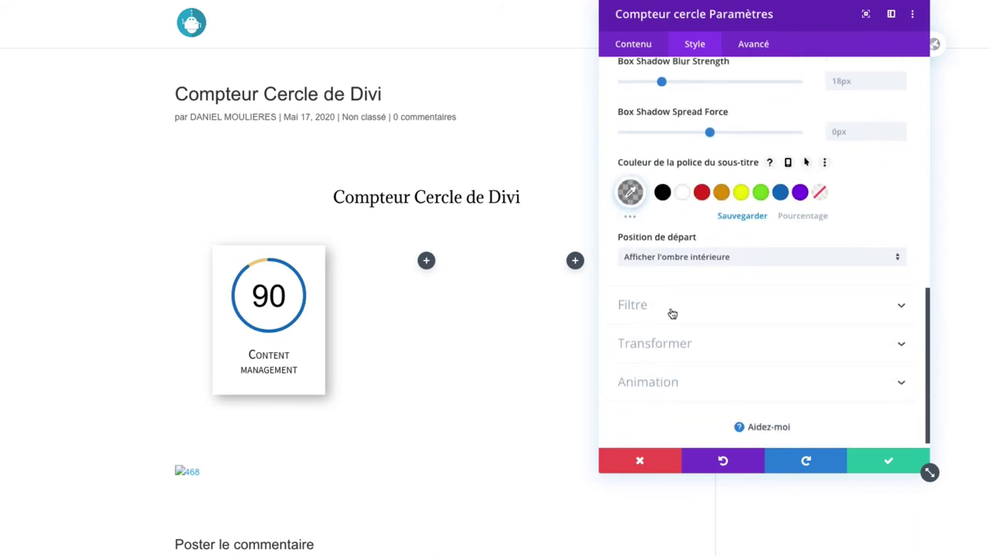
- Try the Fondu, Diapo and Rebondissements animations on the circle counter module and return the animation to Aucun
{"action": "left_click", "coordinate": [672, 314]}
{"action": "scroll", "coordinate": [681, 315], "scroll_direction": "down", "scroll_amount": 5}
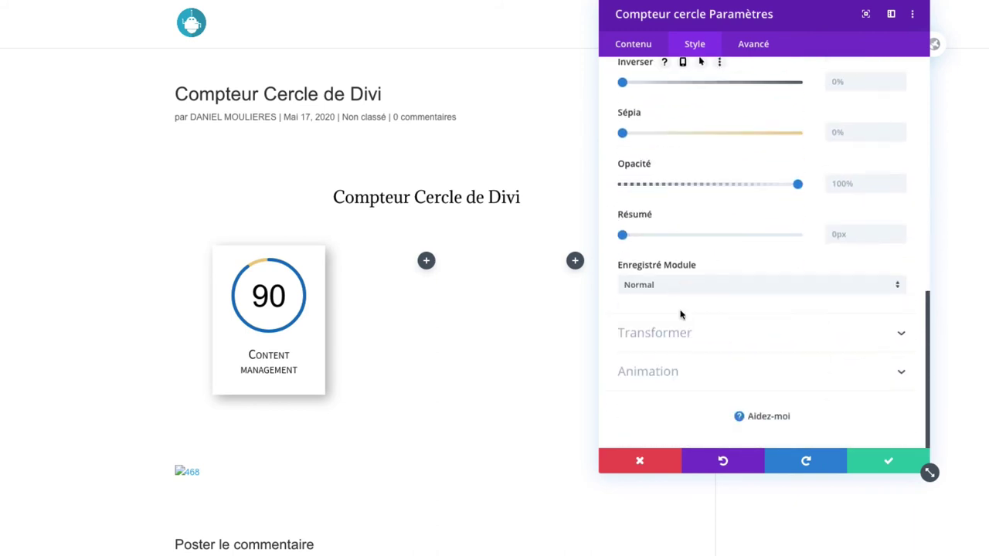
{"action": "left_click", "coordinate": [694, 377]}
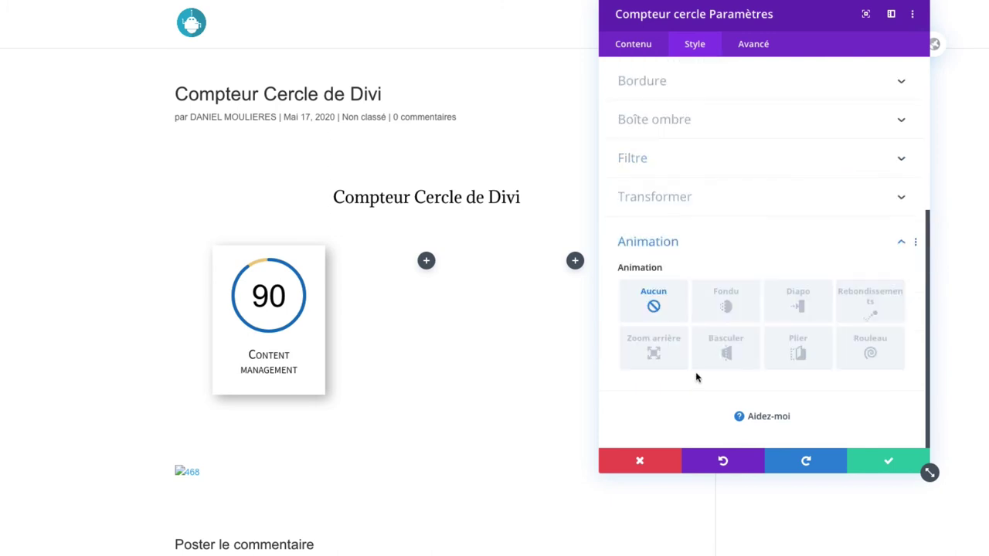
{"action": "left_click", "coordinate": [730, 299]}
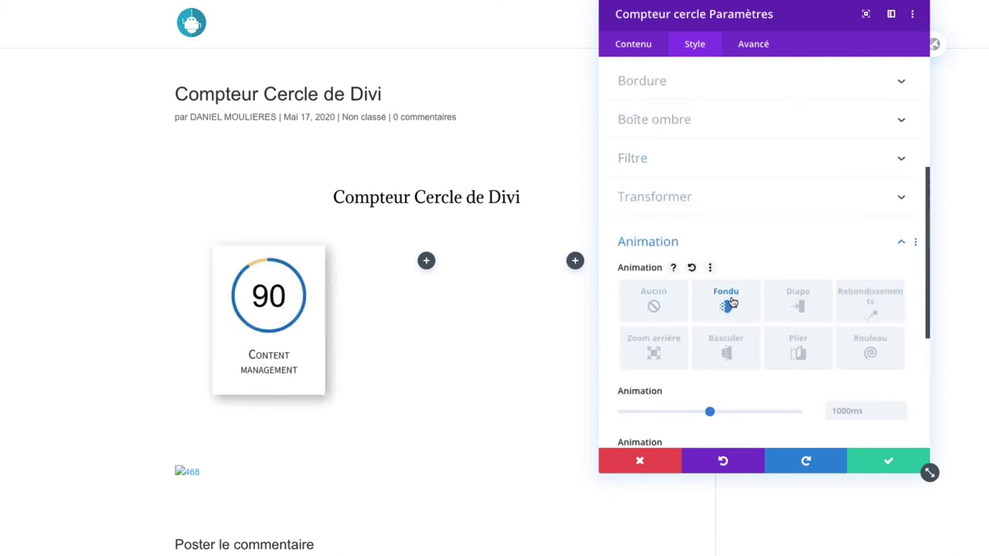
{"action": "left_click", "coordinate": [797, 306]}
{"action": "left_click", "coordinate": [867, 309]}
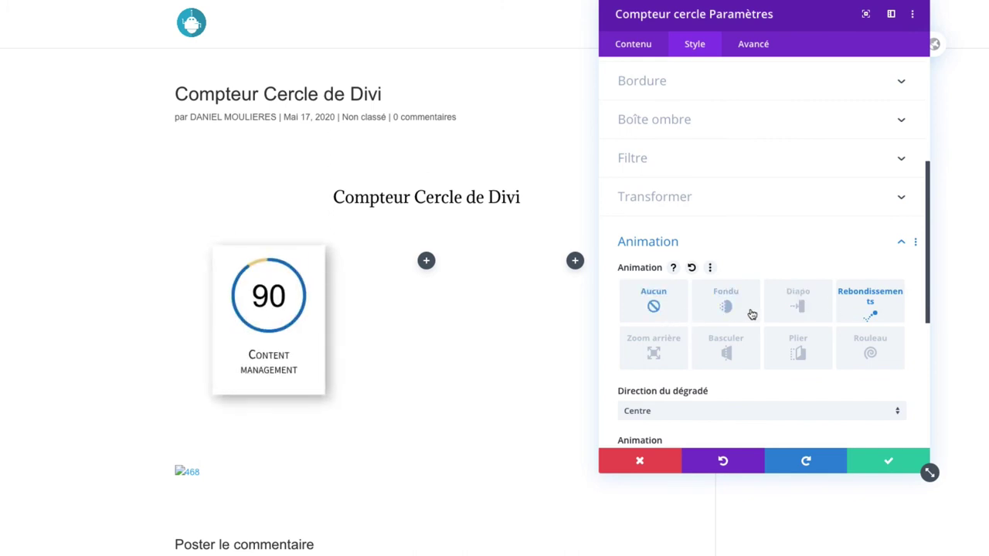
{"action": "left_click", "coordinate": [655, 308]}
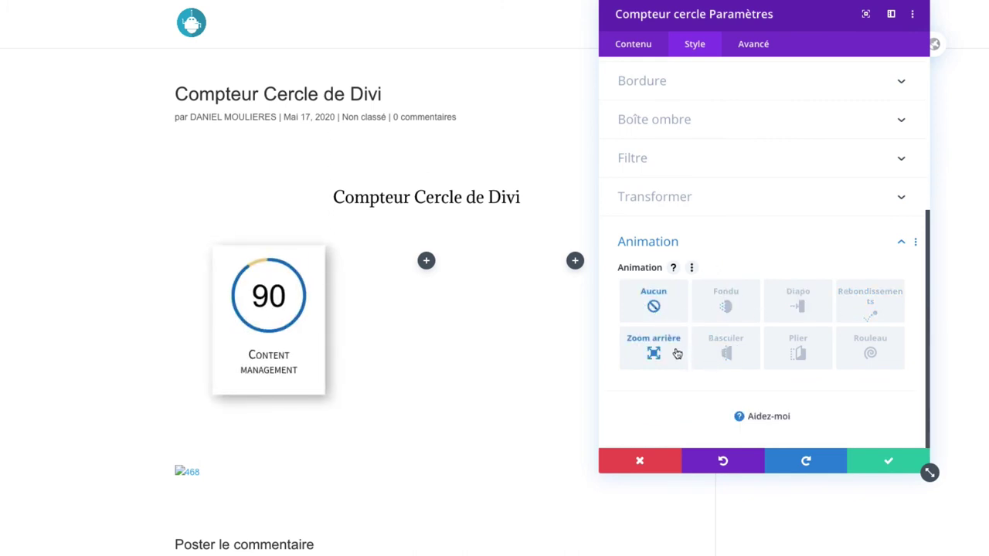
- Examine the module's advanced options for CSS ID and classes, custom CSS, visibility, transitions, position and scroll effects
{"action": "left_click", "coordinate": [752, 43]}
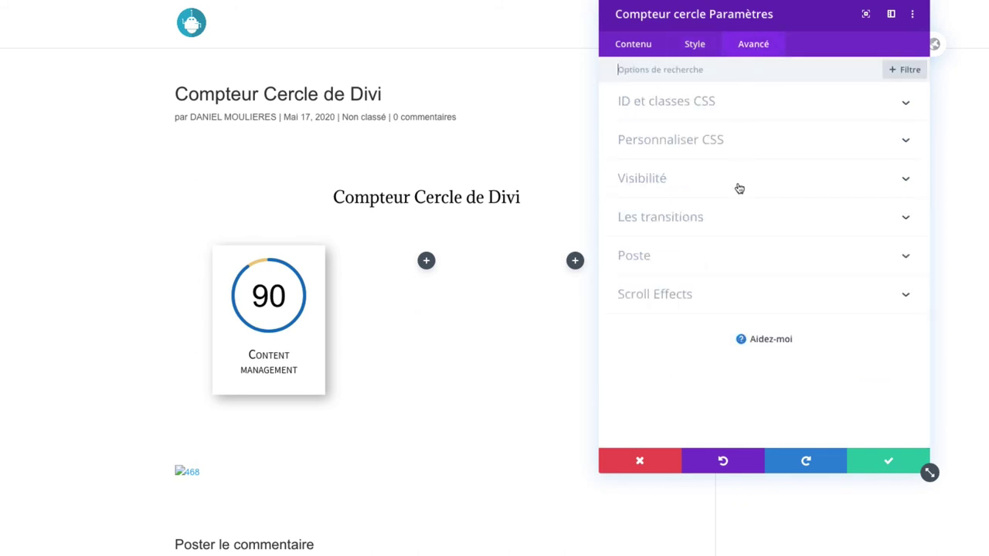
{"action": "left_click", "coordinate": [680, 109]}
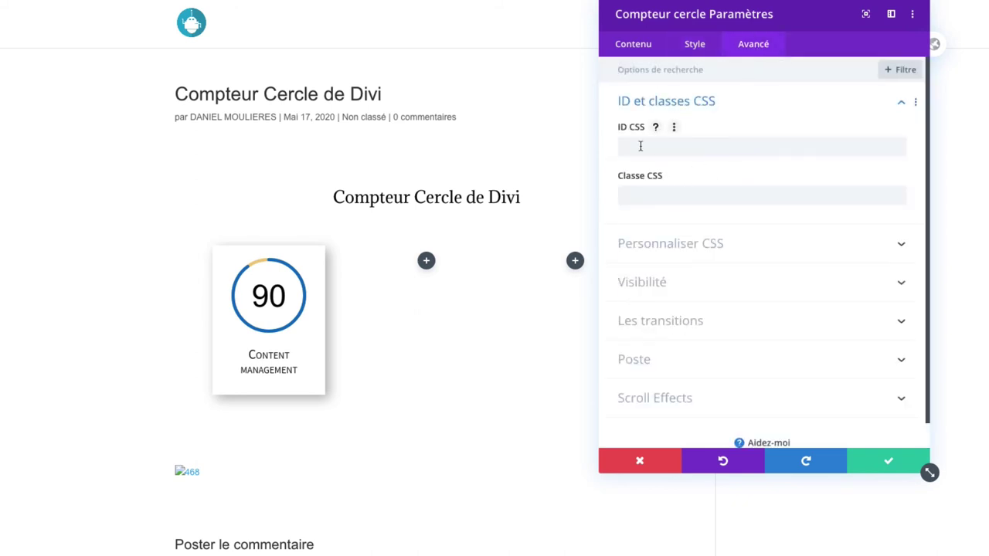
{"action": "left_click", "coordinate": [696, 244]}
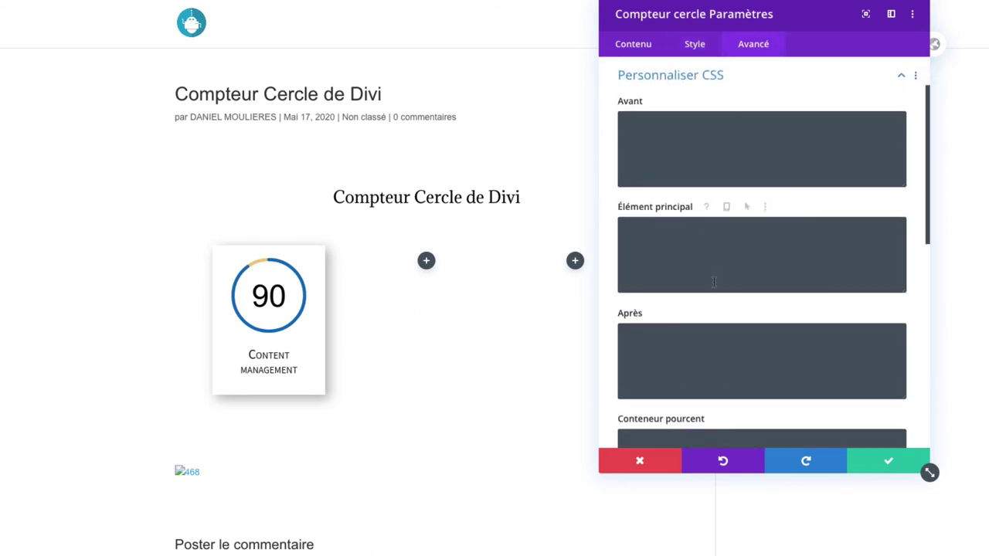
{"action": "scroll", "coordinate": [711, 278], "scroll_direction": "down", "scroll_amount": 3}
{"action": "scroll", "coordinate": [714, 285], "scroll_direction": "down", "scroll_amount": 3}
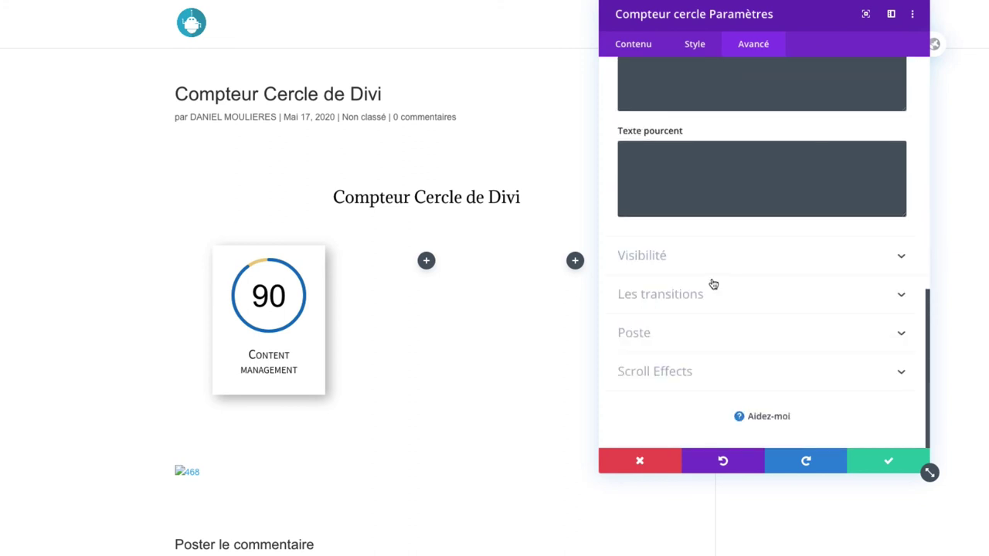
{"action": "left_click", "coordinate": [667, 255]}
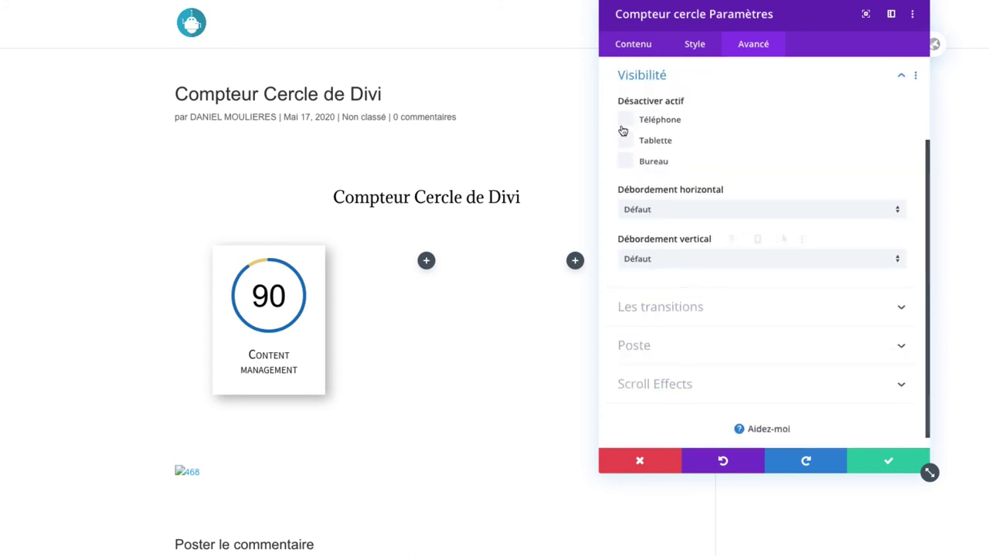
{"action": "left_click", "coordinate": [628, 121]}
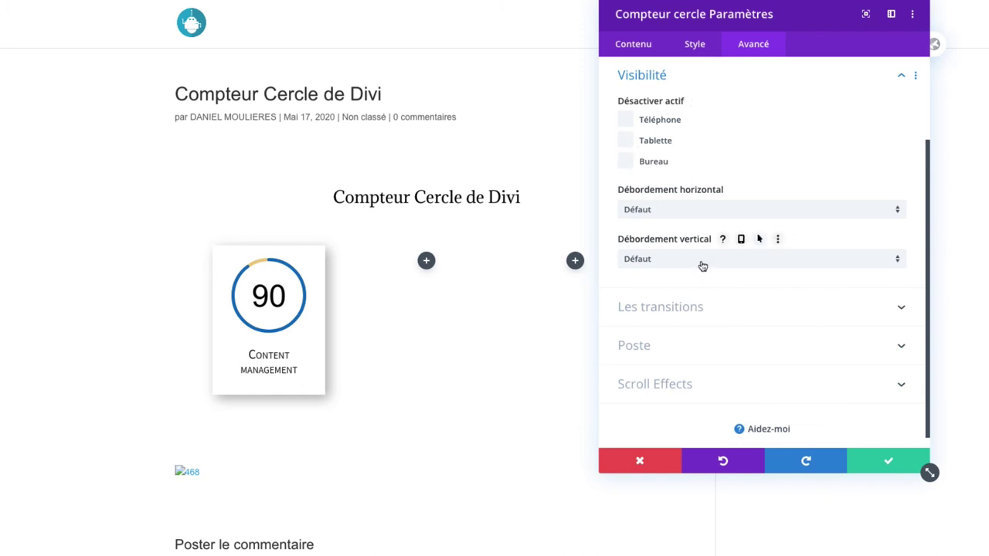
{"action": "scroll", "coordinate": [702, 265], "scroll_direction": "down", "scroll_amount": 1}
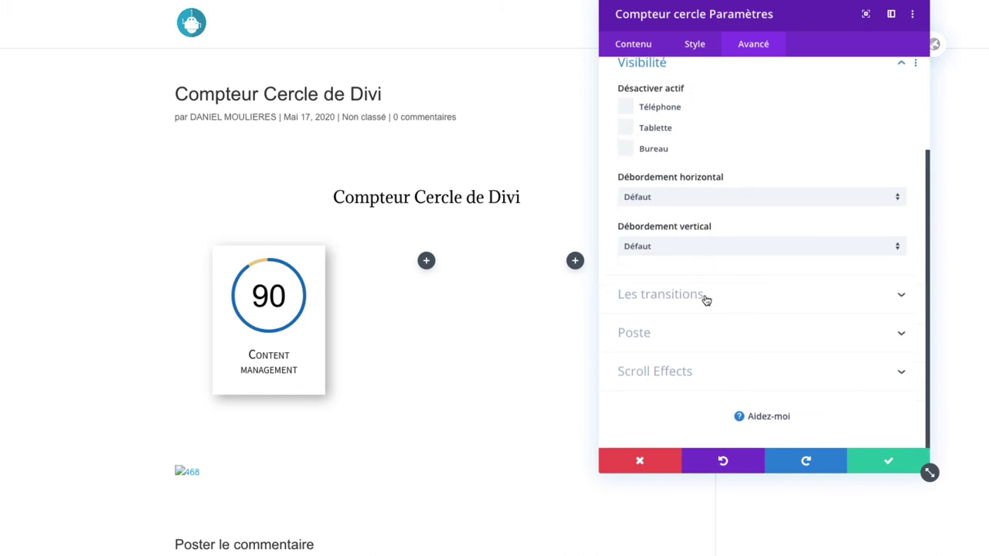
{"action": "left_click", "coordinate": [696, 297]}
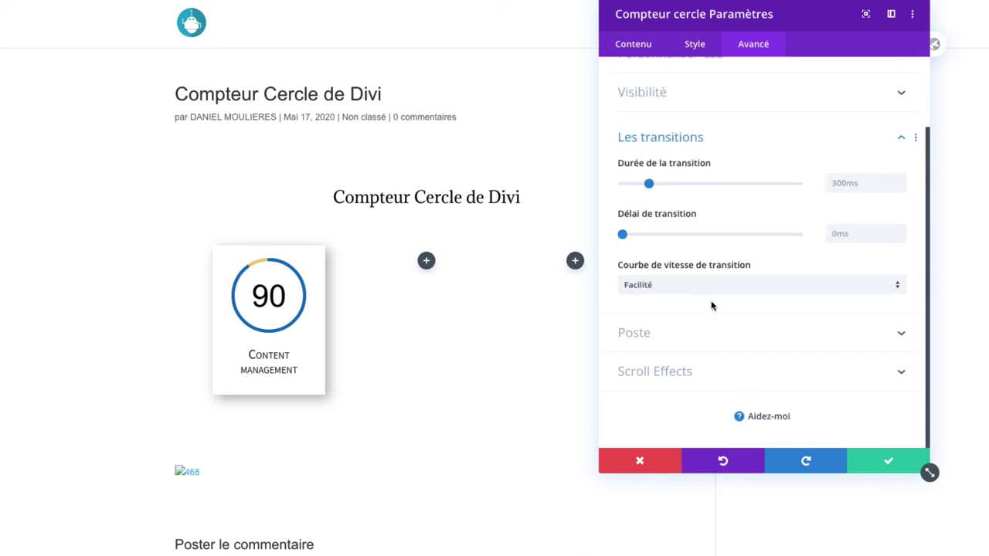
{"action": "left_click", "coordinate": [679, 334]}
{"action": "scroll", "coordinate": [691, 323], "scroll_direction": "down", "scroll_amount": 2}
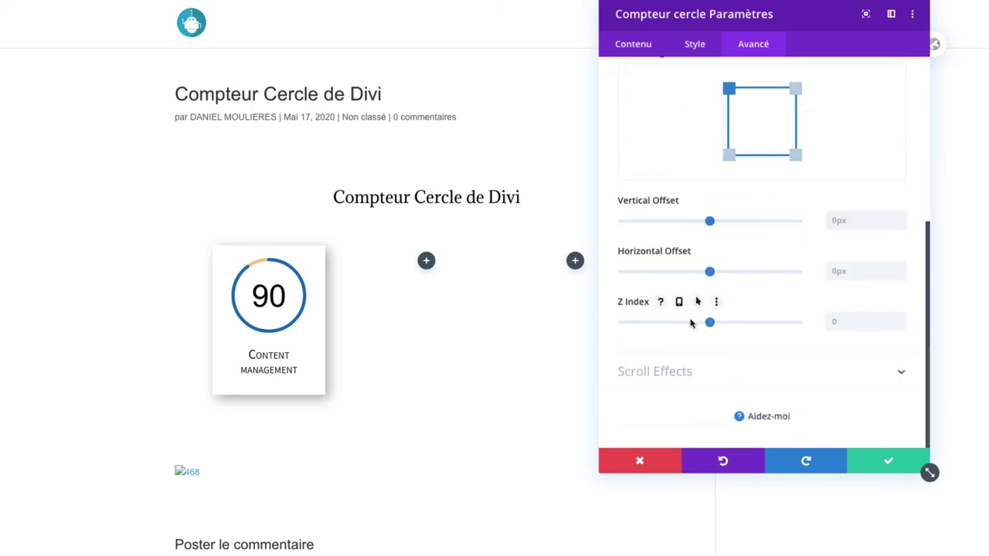
{"action": "left_click", "coordinate": [695, 377]}
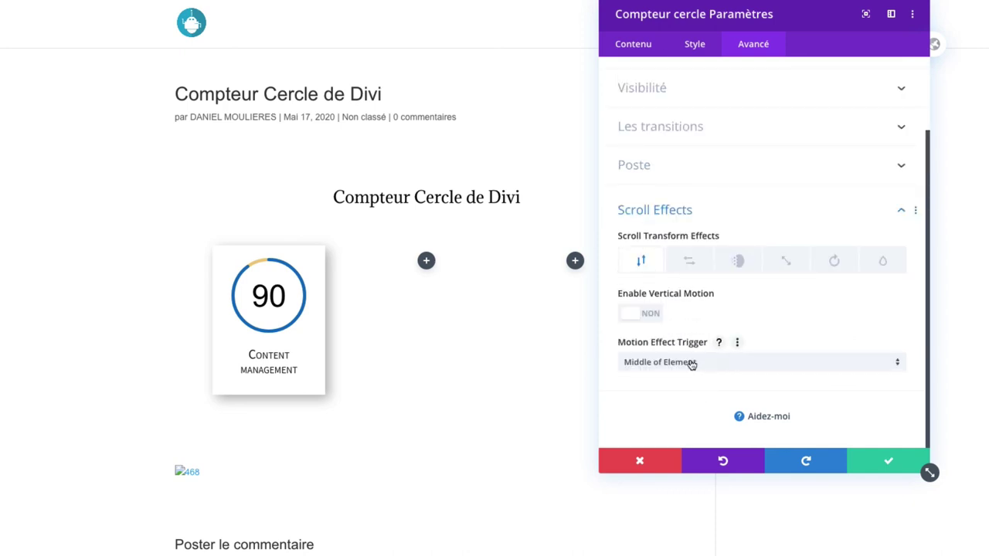
- Save the circle counter's settings and place duplicates of the module in the row's second and third columns
{"action": "left_click", "coordinate": [886, 459]}
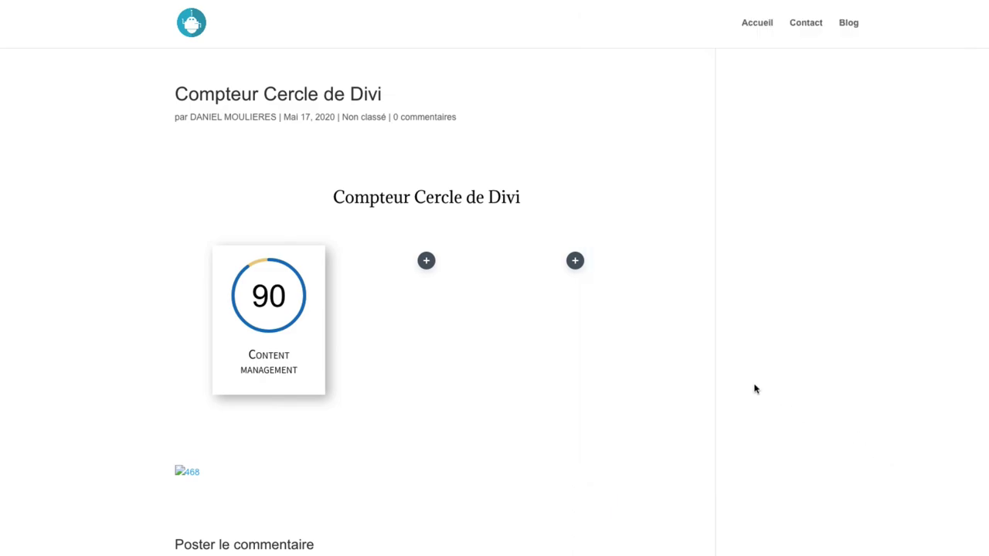
{"action": "mouse_move", "coordinate": [257, 306]}
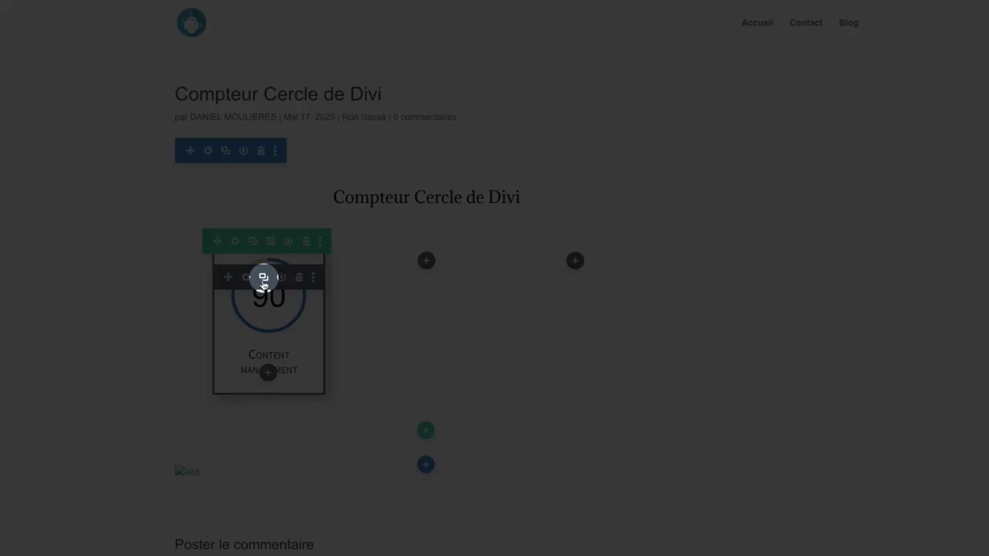
{"action": "left_click", "coordinate": [263, 278]}
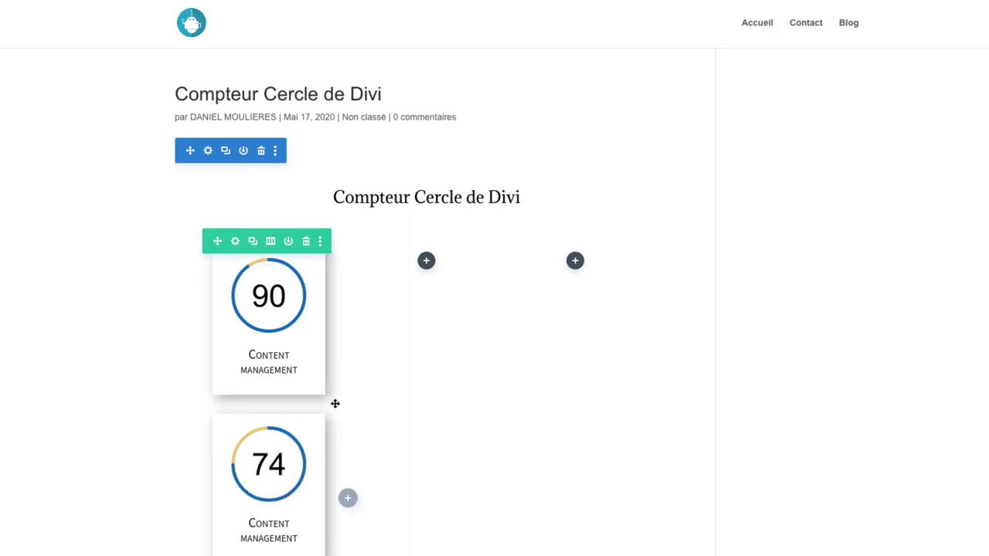
{"action": "mouse_move", "coordinate": [228, 456]}
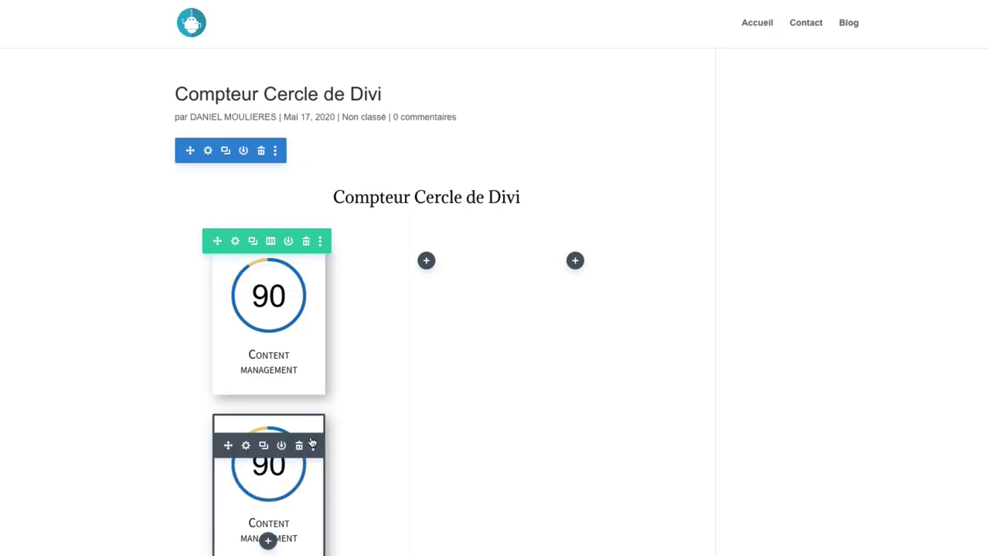
{"action": "left_click_drag", "start_coordinate": [228, 446], "coordinate": [422, 281]}
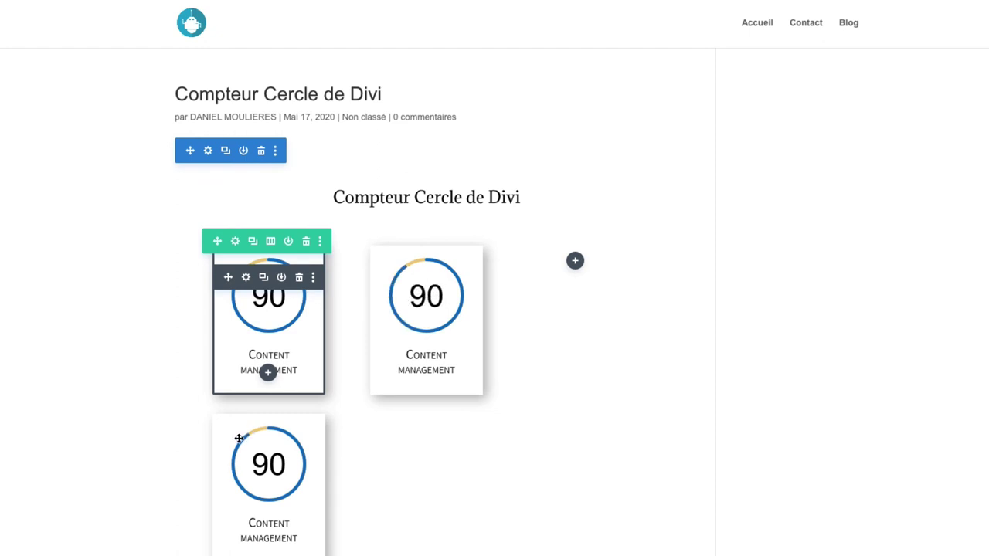
{"action": "left_click_drag", "start_coordinate": [228, 445], "coordinate": [561, 283]}
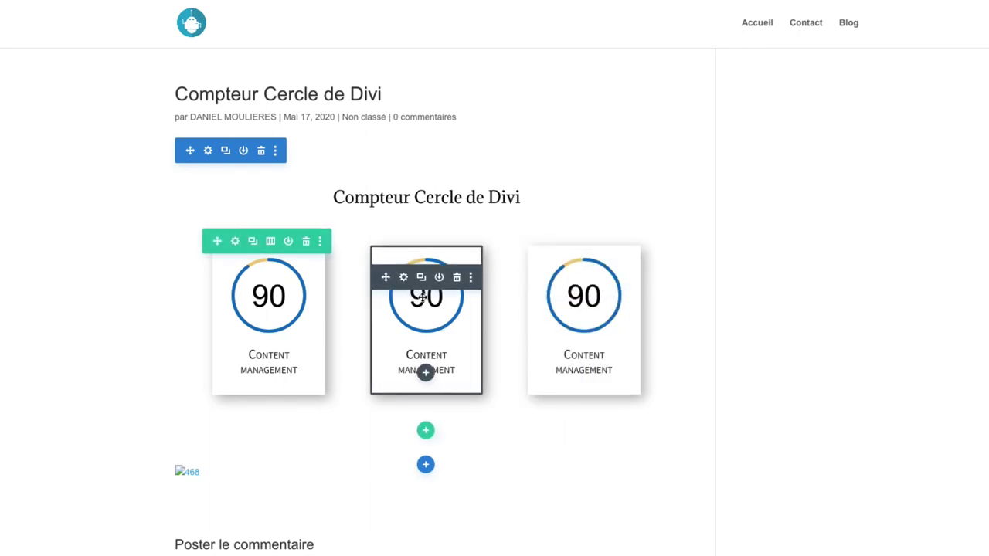
- Title the middle column's circle counter "Web marketing", set its number to 85 and save it
{"action": "left_click", "coordinate": [402, 279]}
{"action": "left_click_drag", "start_coordinate": [712, 147], "coordinate": [607, 150]}
{"action": "type", "text": "Web"}
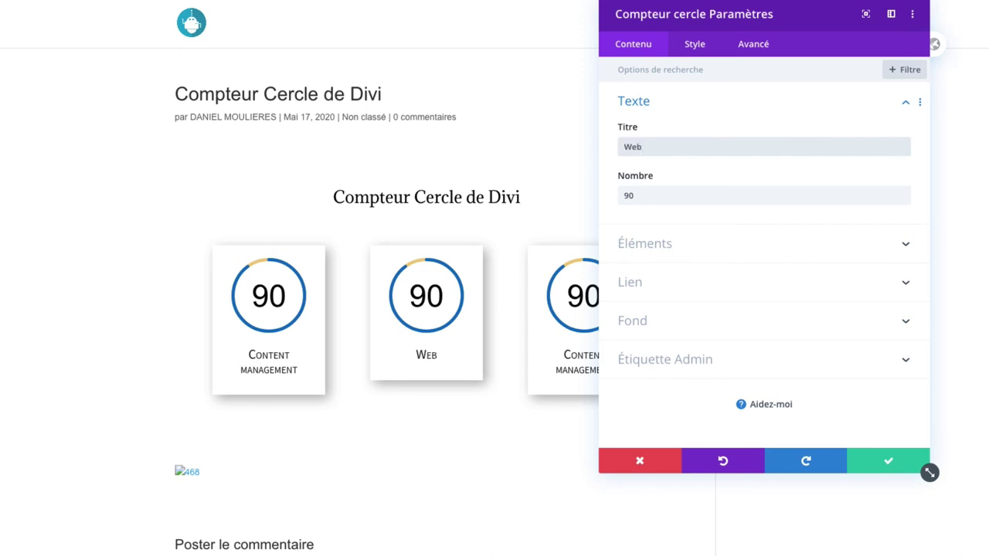
{"action": "type", "text": " marketing"}
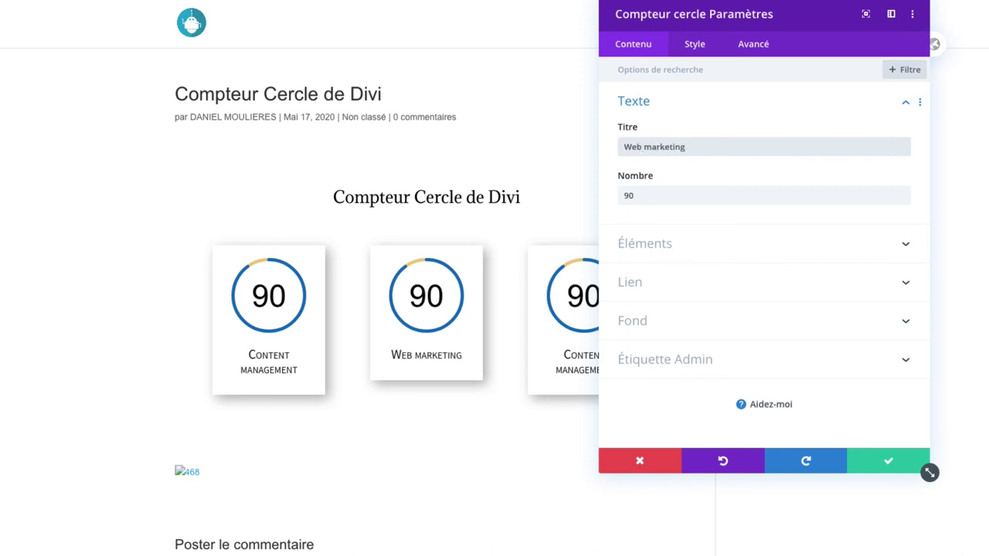
{"action": "left_click_drag", "start_coordinate": [647, 195], "coordinate": [577, 193]}
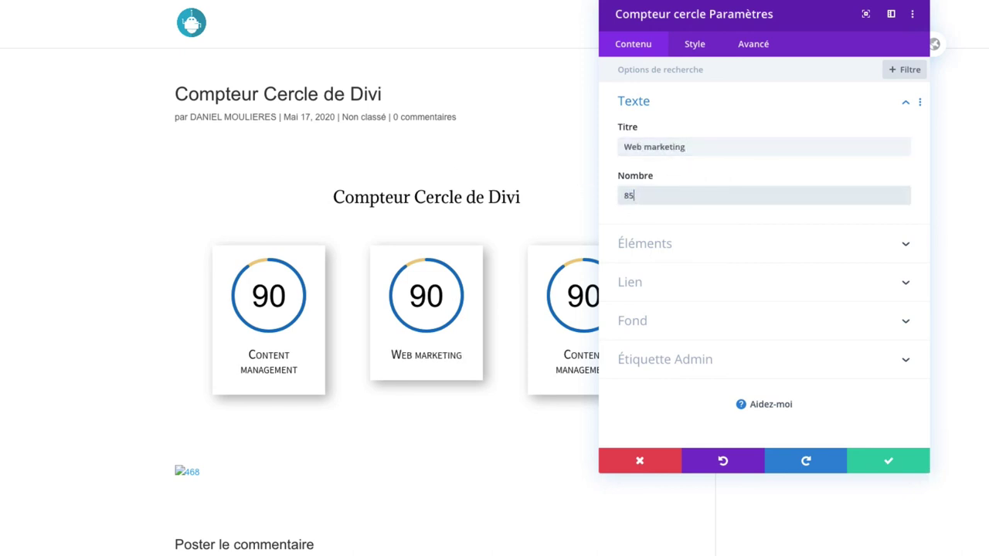
{"action": "type", "text": "85"}
{"action": "left_click", "coordinate": [888, 461]}
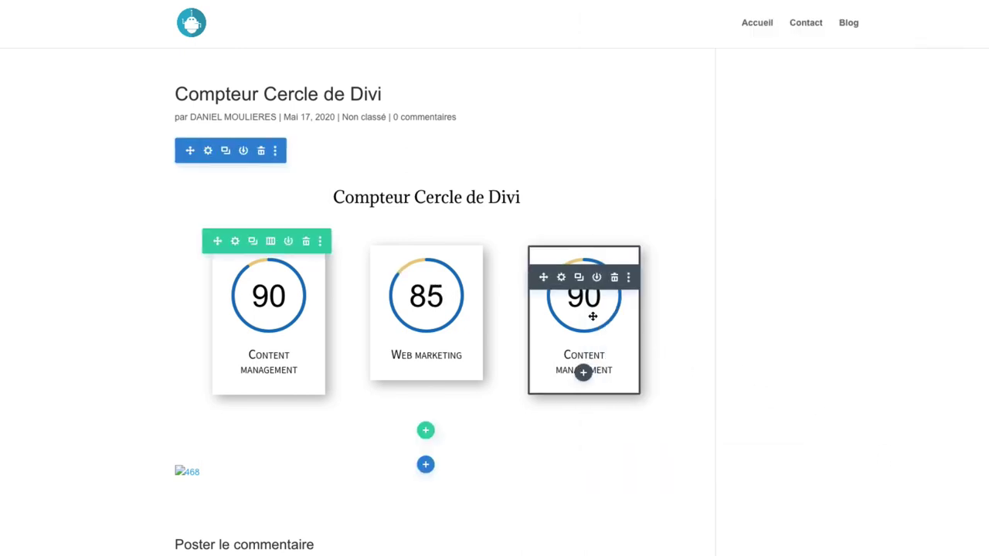